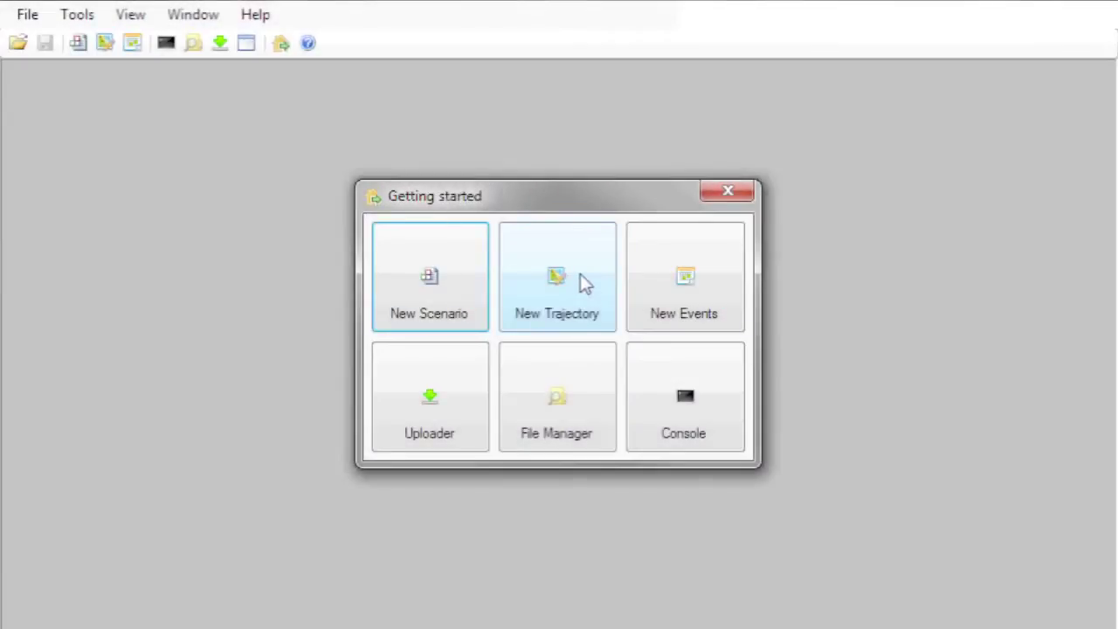
# Start a new trajectory in a maximized editor with the map zoomed onto western New York
pyautogui.click(583, 277)
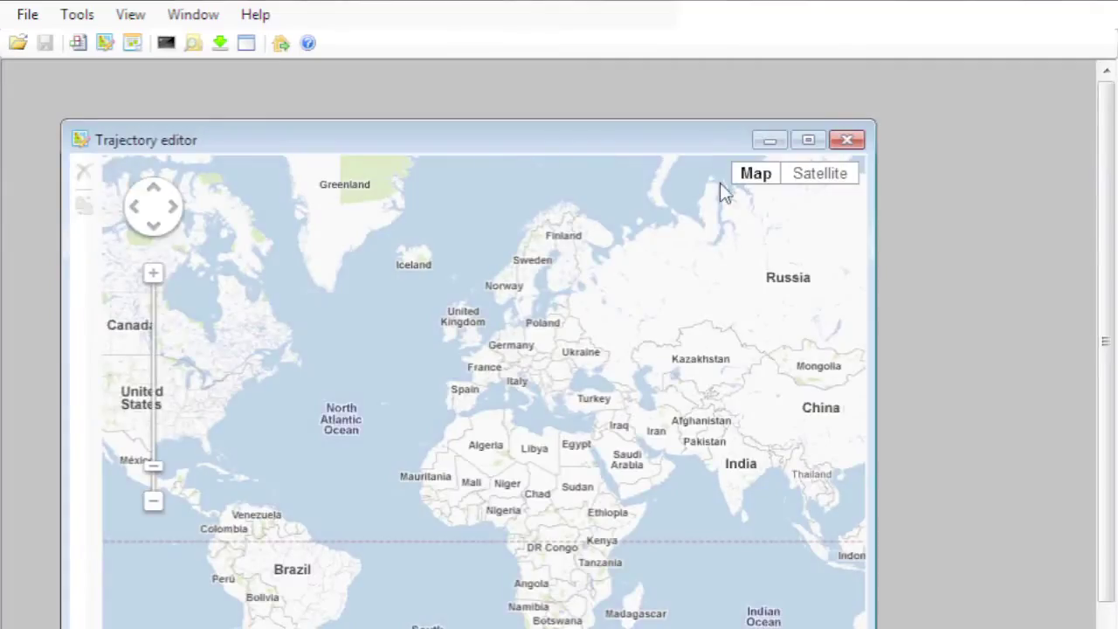
pyautogui.click(813, 141)
pyautogui.moveTo(93, 292)
pyautogui.mouseDown()
pyautogui.moveTo(342, 294)
pyautogui.moveTo(546, 320)
pyautogui.moveTo(561, 348)
pyautogui.mouseUp()
pyautogui.scroll(2, 567, 349)
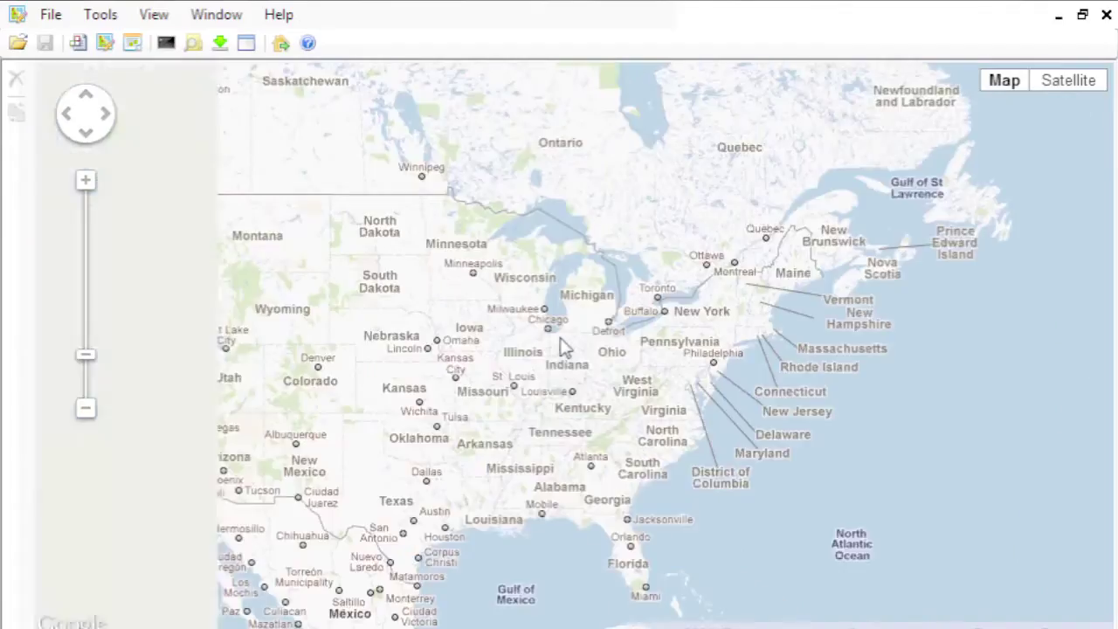
pyautogui.scroll(1, 603, 340)
pyautogui.scroll(1, 606, 334)
pyautogui.scroll(1, 612, 341)
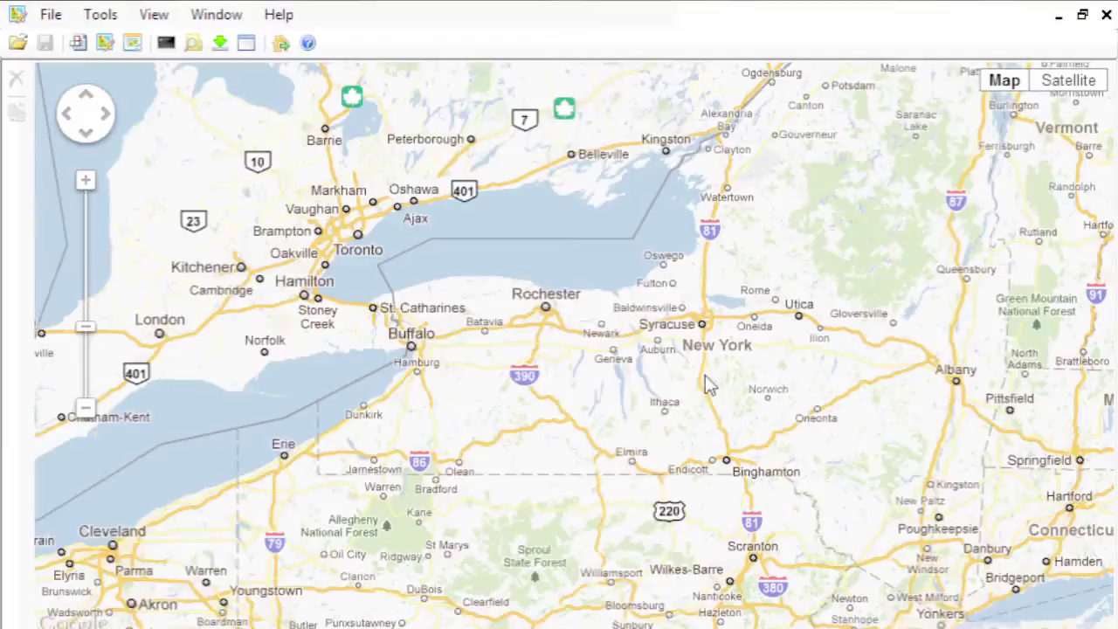
pyautogui.moveTo(709, 381); pyautogui.dragTo(624, 412)
pyautogui.scroll(1, 560, 409)
# Place waypoints from Rochester southeast past Canandaigua and east toward Newark and Geneva
pyautogui.click(447, 262)
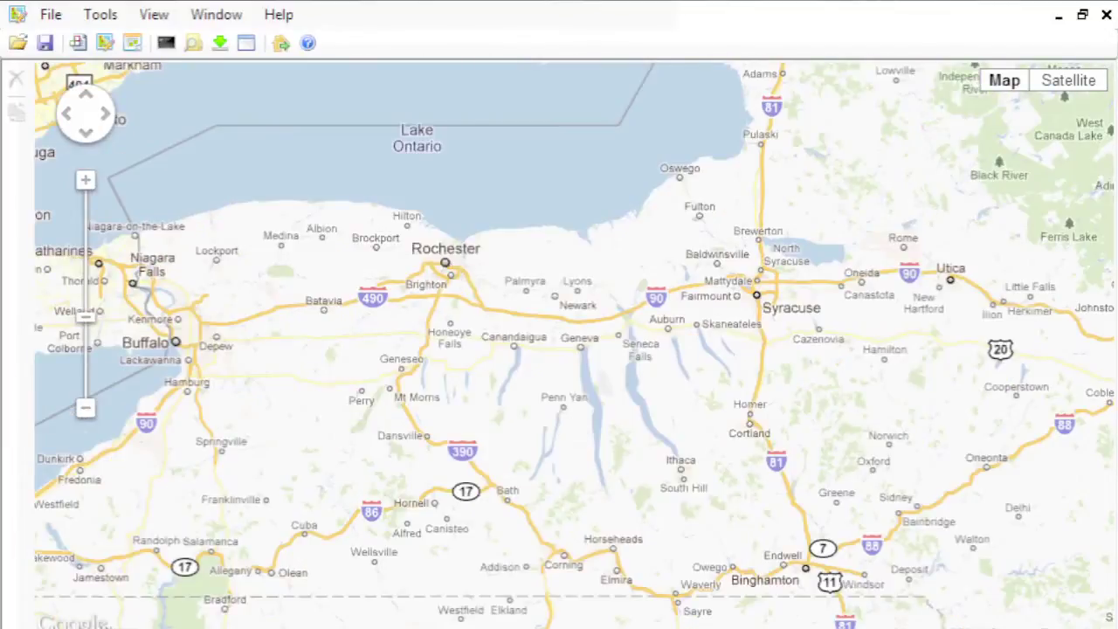
pyautogui.click(461, 271)
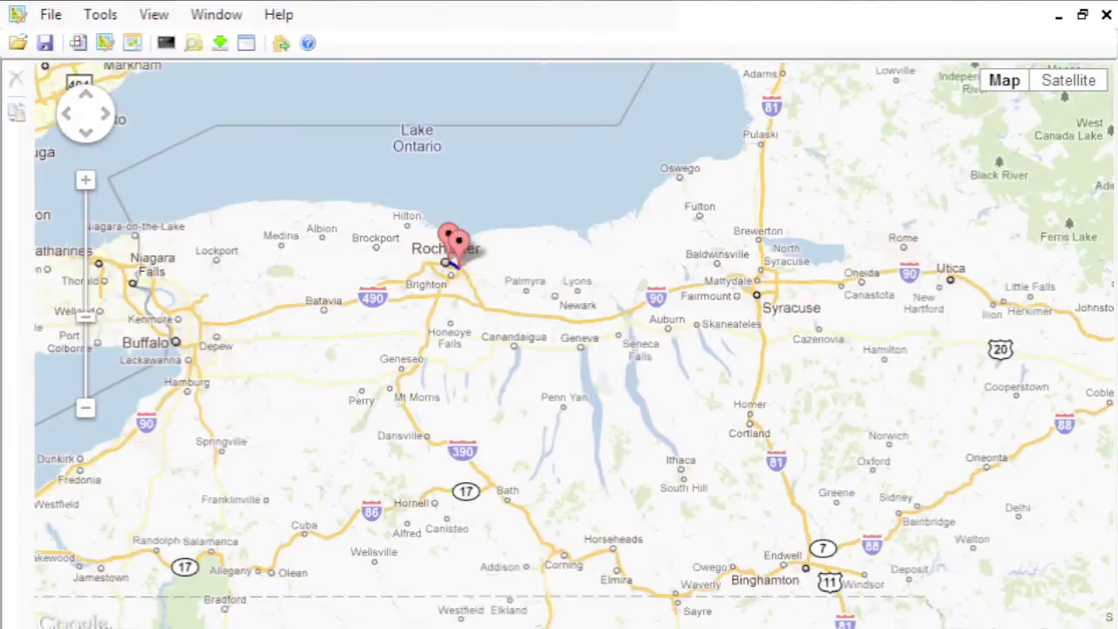
pyautogui.click(474, 287)
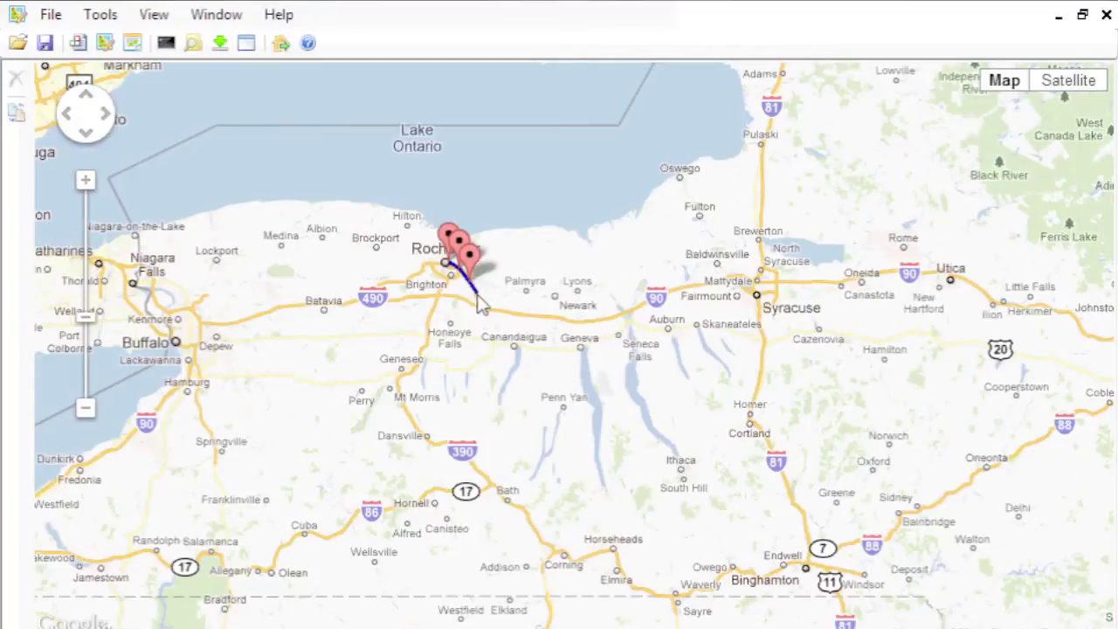
pyautogui.click(477, 294)
pyautogui.click(483, 302)
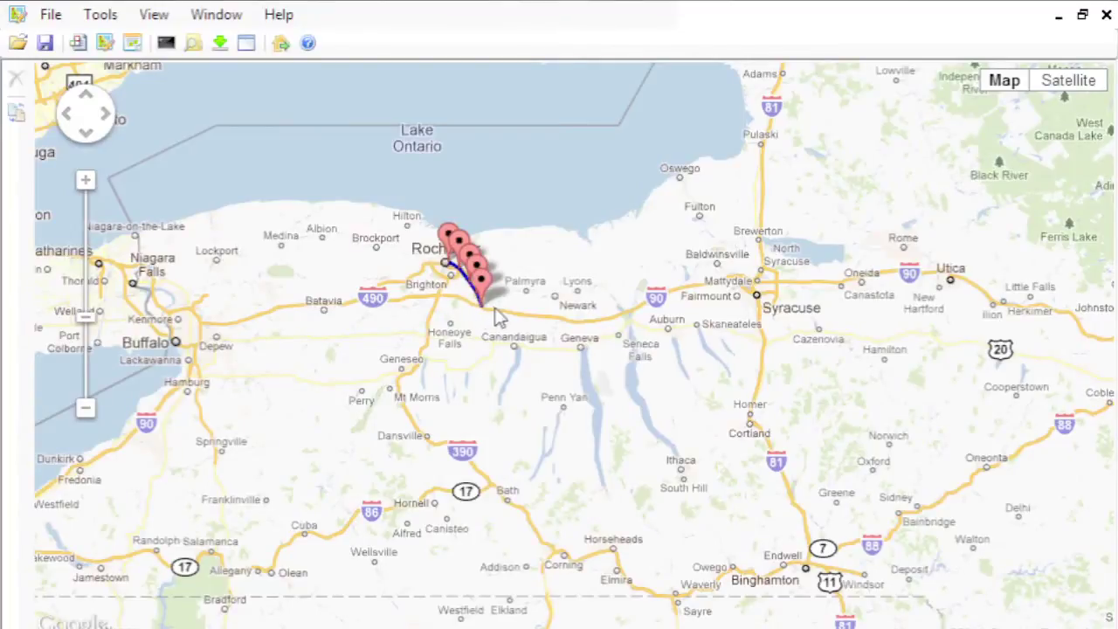
pyautogui.click(492, 309)
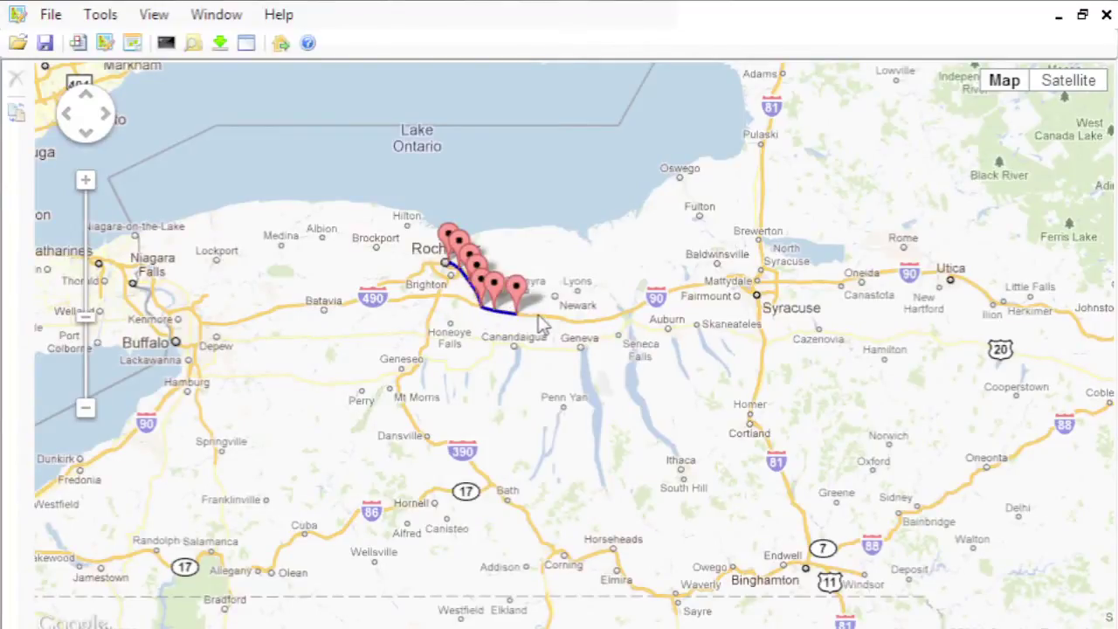
pyautogui.click(537, 311)
pyautogui.click(560, 314)
# Continue the waypoints past Geneva via Auburn, Fairmount and Mattydale, ending at Syracuse
pyautogui.click(578, 321)
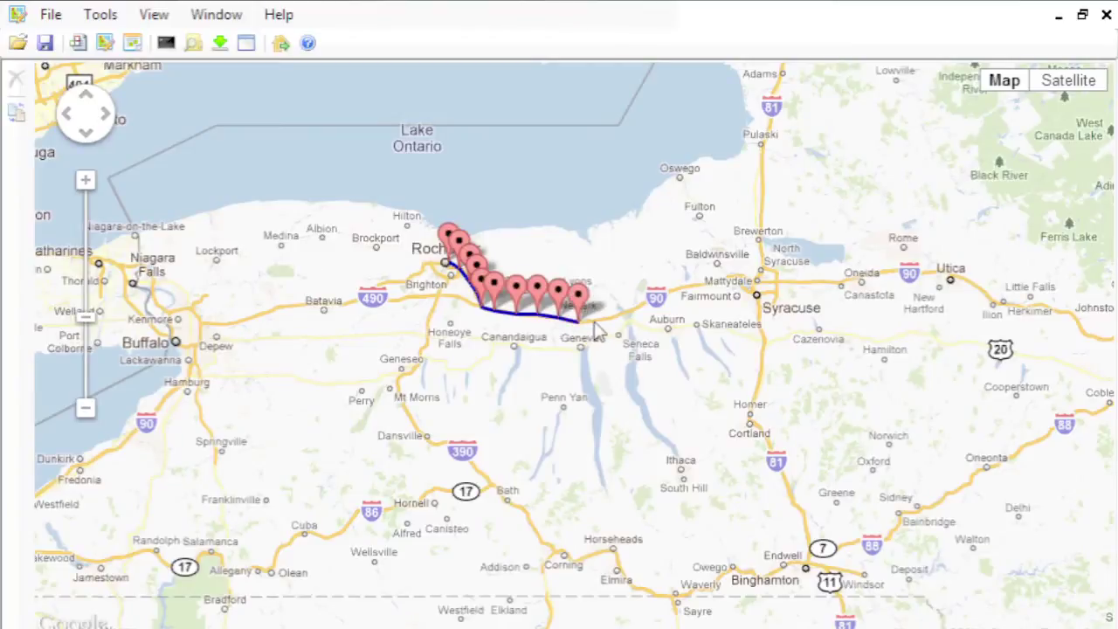
pyautogui.click(597, 317)
pyautogui.click(618, 312)
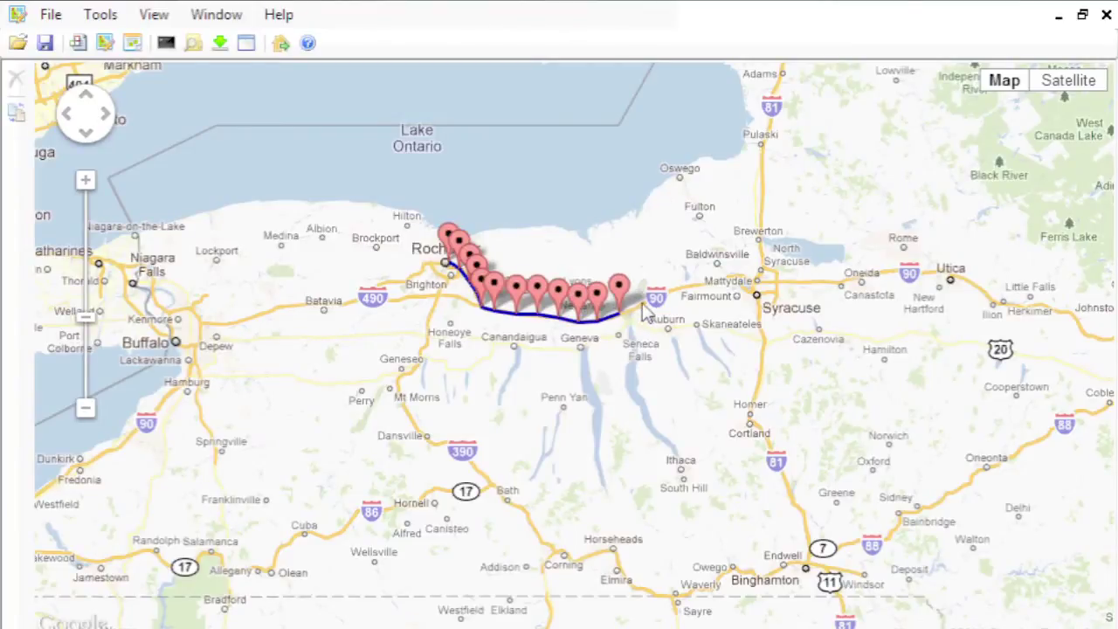
pyautogui.click(642, 305)
pyautogui.click(671, 286)
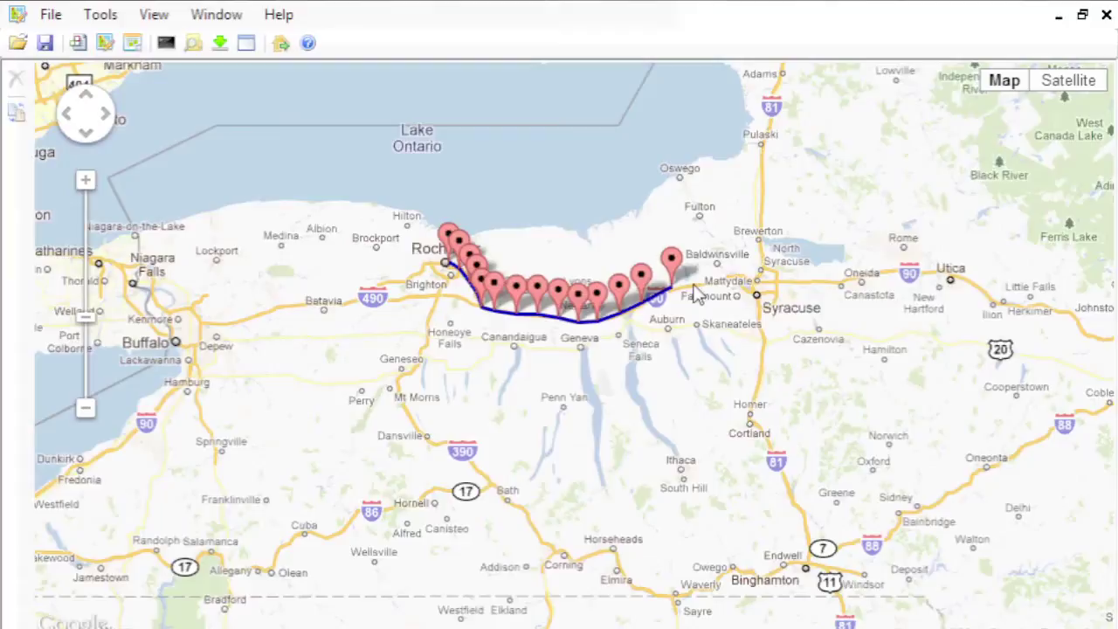
pyautogui.click(693, 283)
pyautogui.click(724, 284)
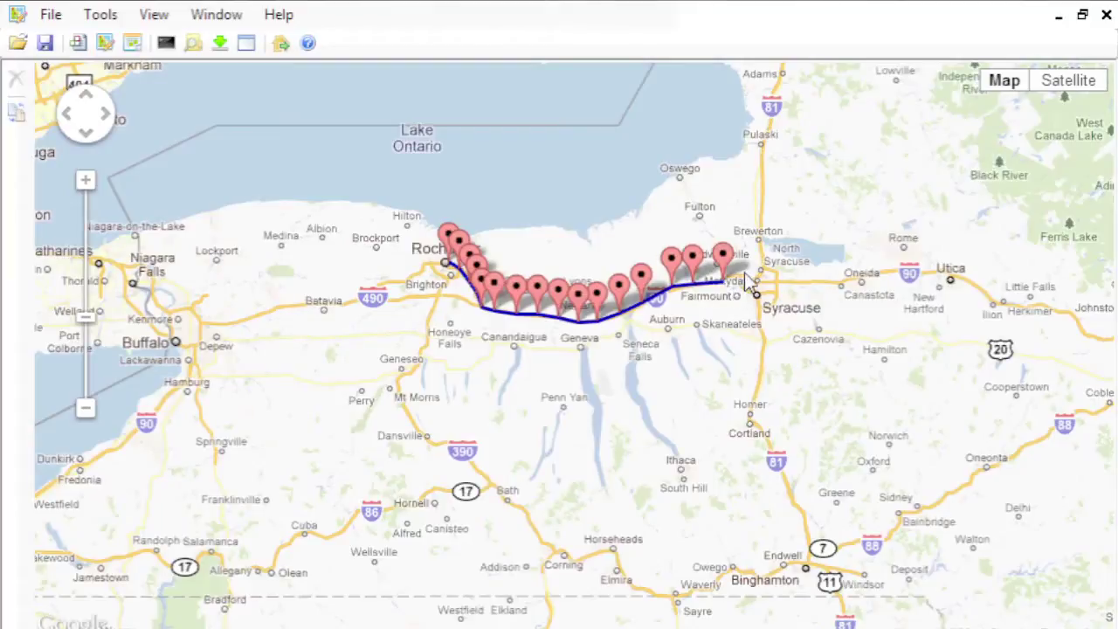
pyautogui.click(736, 279)
pyautogui.click(747, 286)
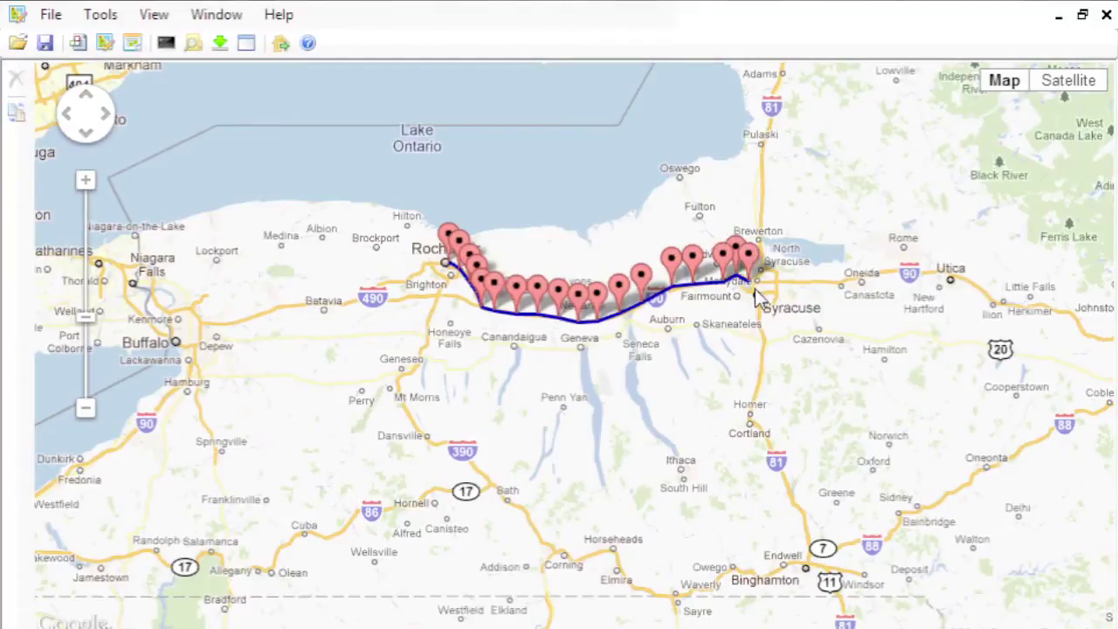
pyautogui.click(756, 292)
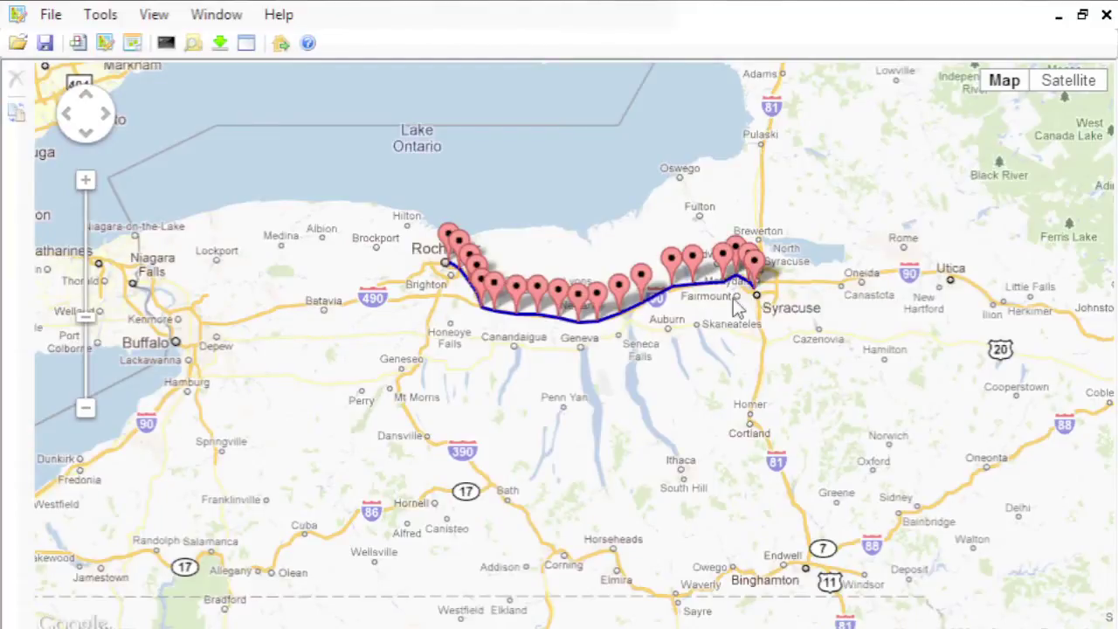
# Convert the route to roc.nmea with Altitude 10 and Speed 16, then close the converter
pyautogui.click(19, 118)
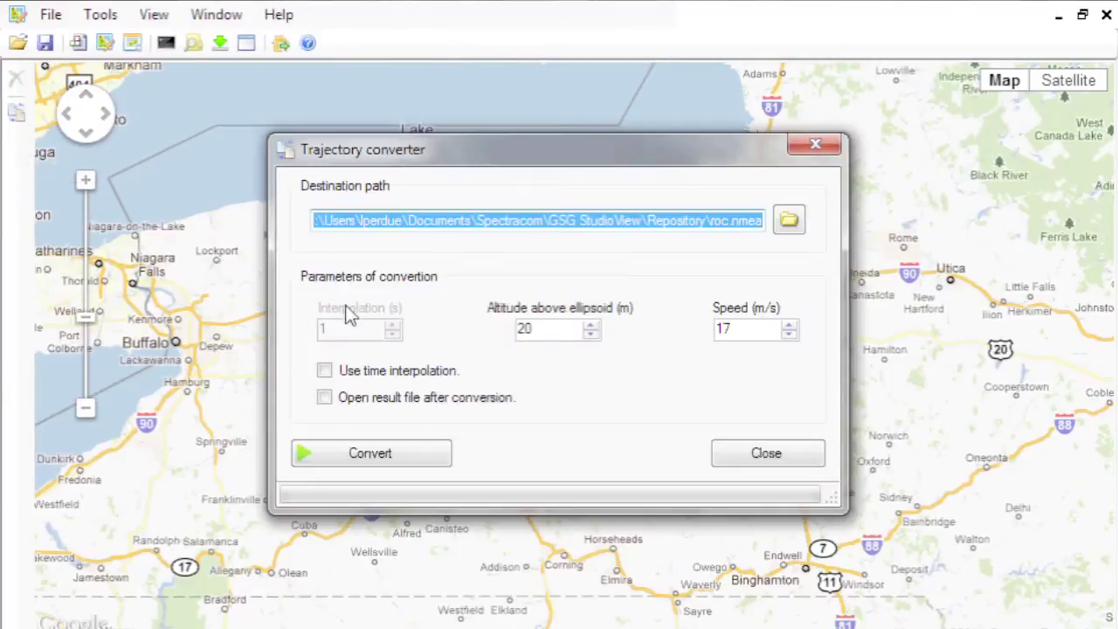
pyautogui.doubleClick(524, 328)
pyautogui.write('1')
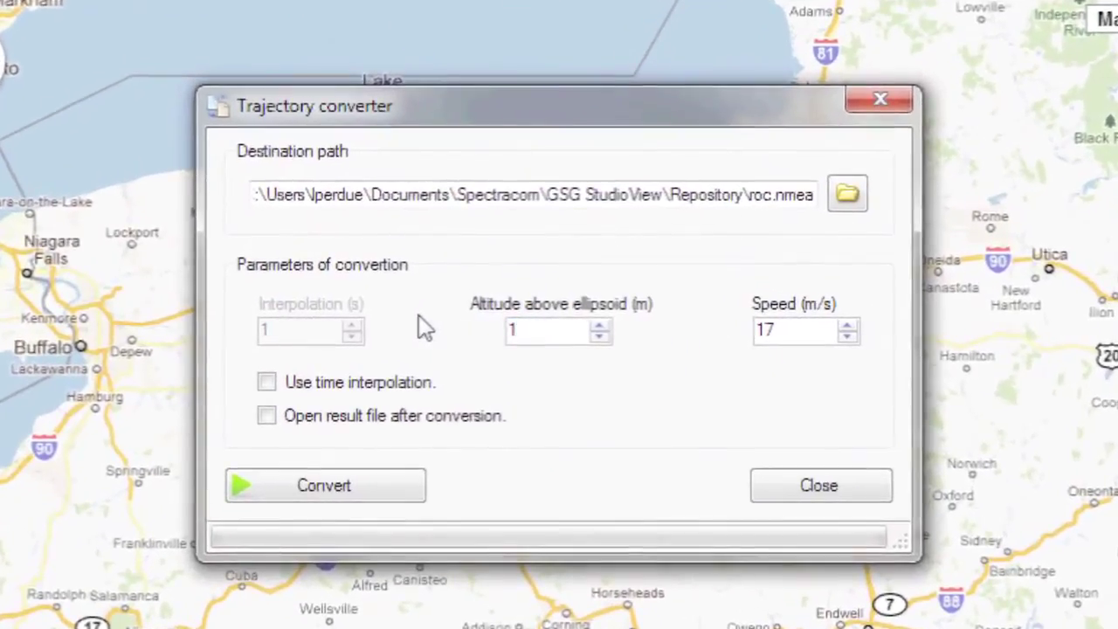
pyautogui.write('0')
pyautogui.doubleClick(786, 329)
pyautogui.write('16')
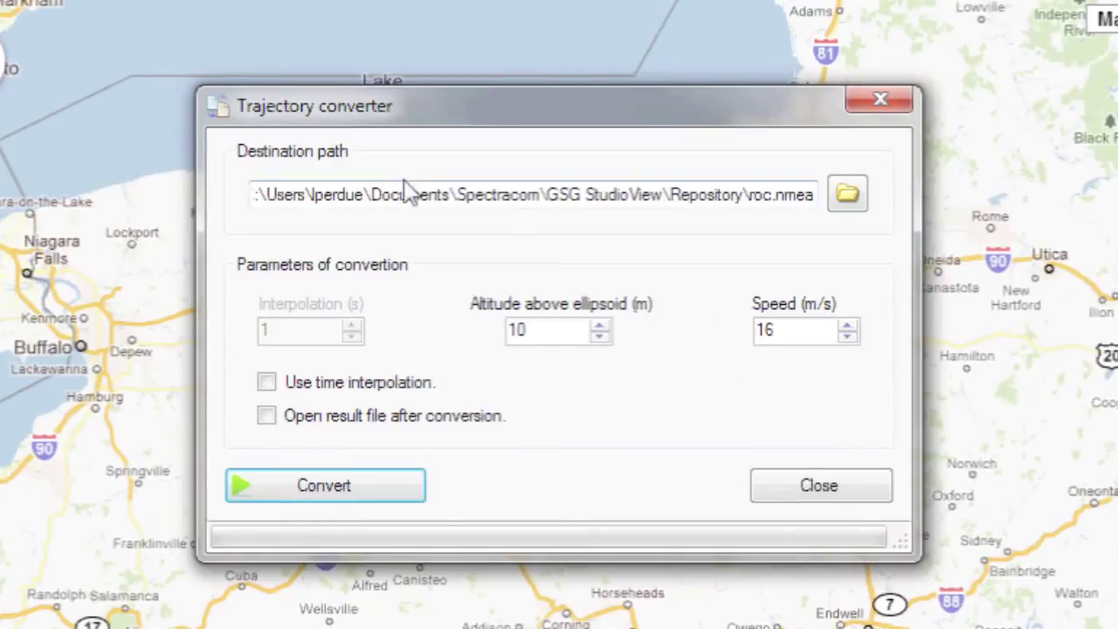
pyautogui.click(329, 489)
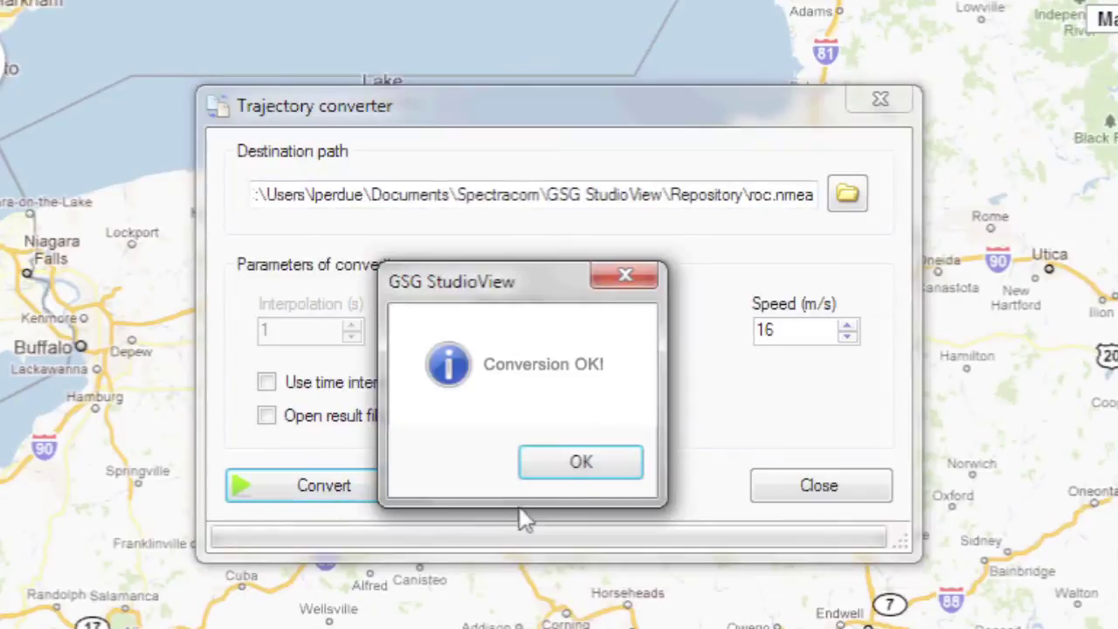
pyautogui.click(578, 468)
pyautogui.click(792, 490)
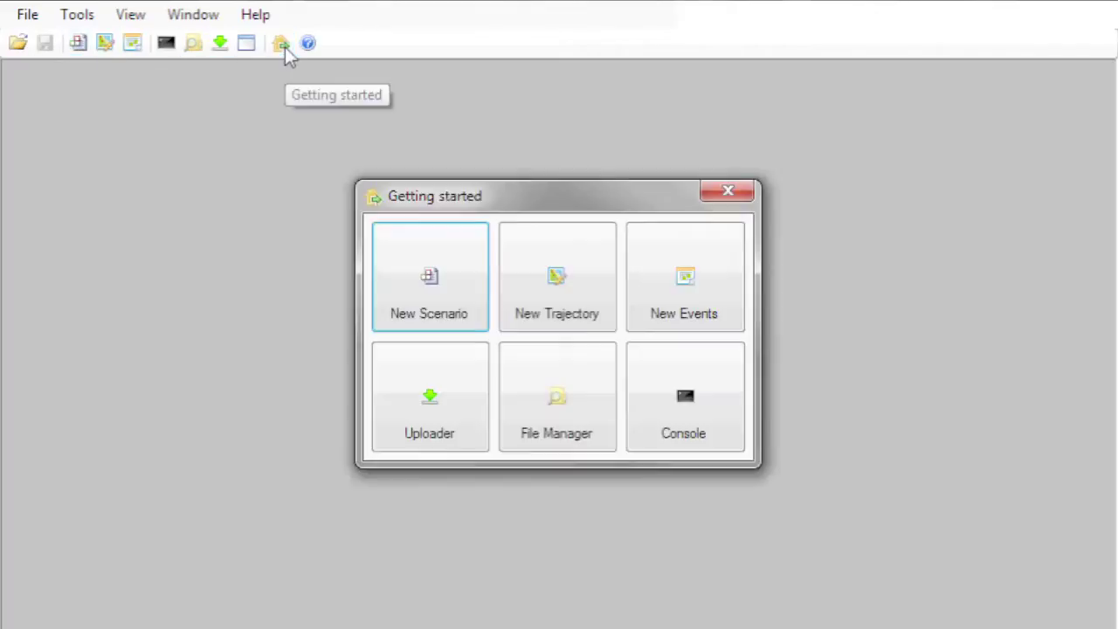
# Create a new scenario using roc.nmea as its Filename trajectory and accept its coordinates as start position
pyautogui.click(419, 321)
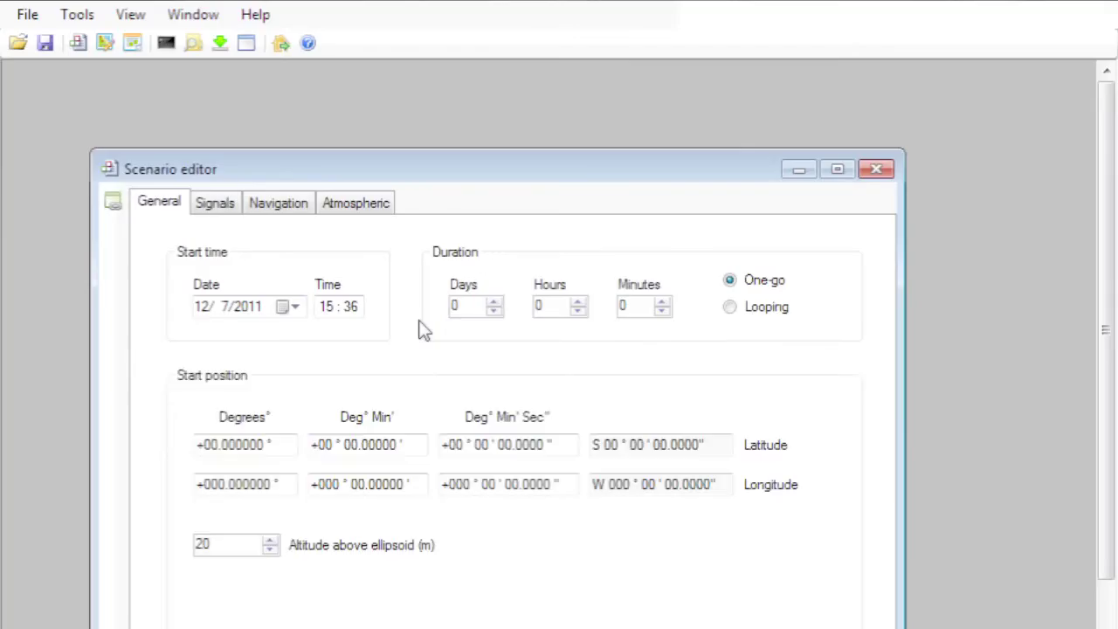
pyautogui.click(849, 173)
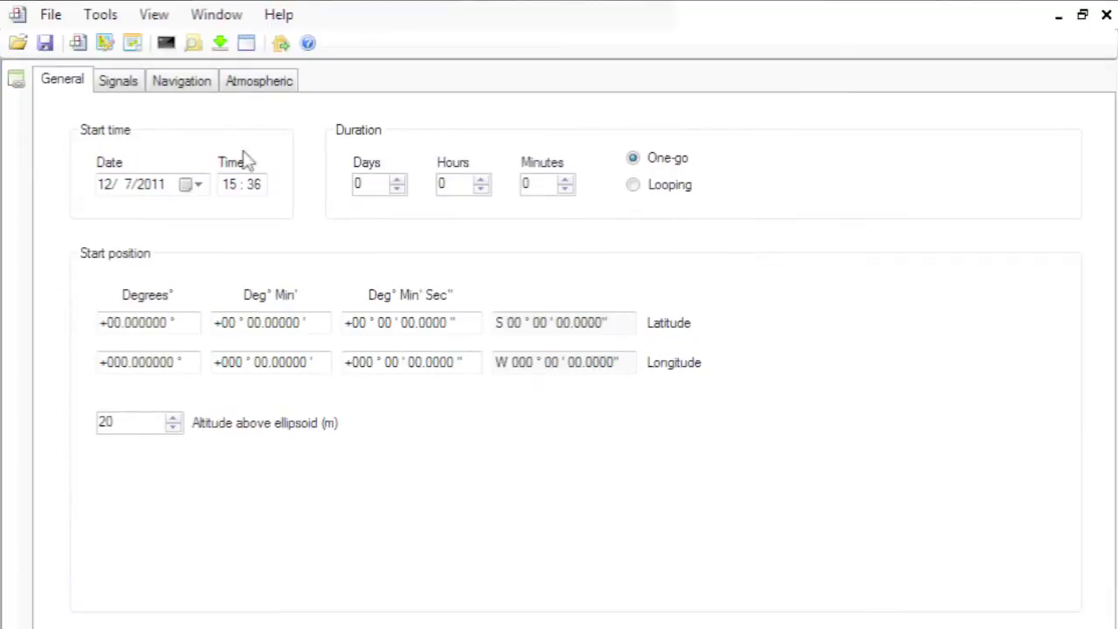
pyautogui.click(199, 86)
pyautogui.click(157, 174)
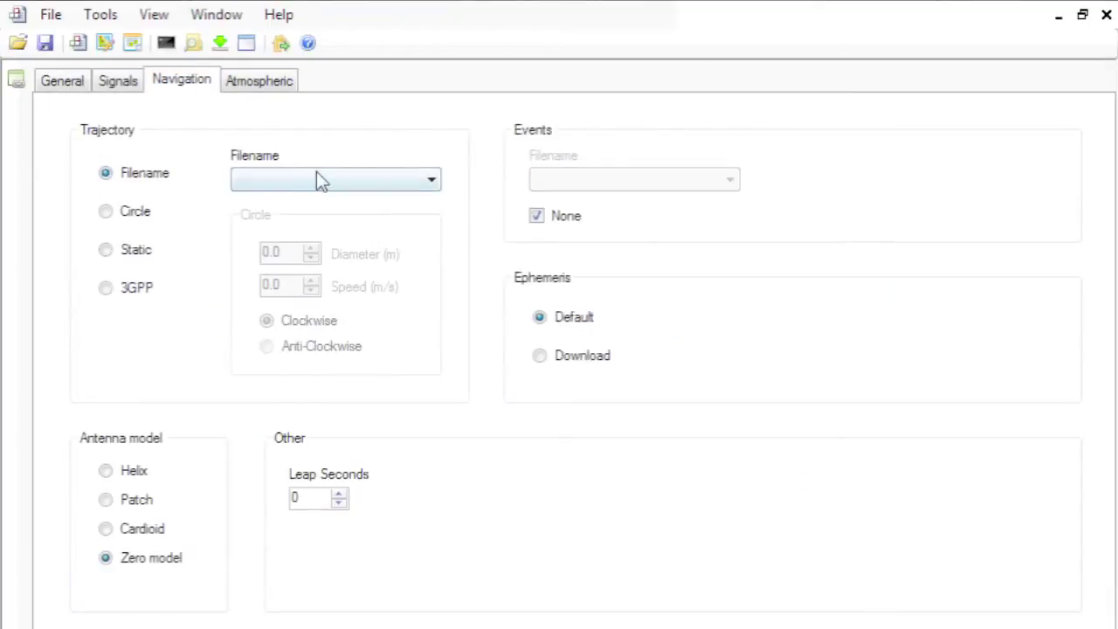
pyautogui.click(366, 183)
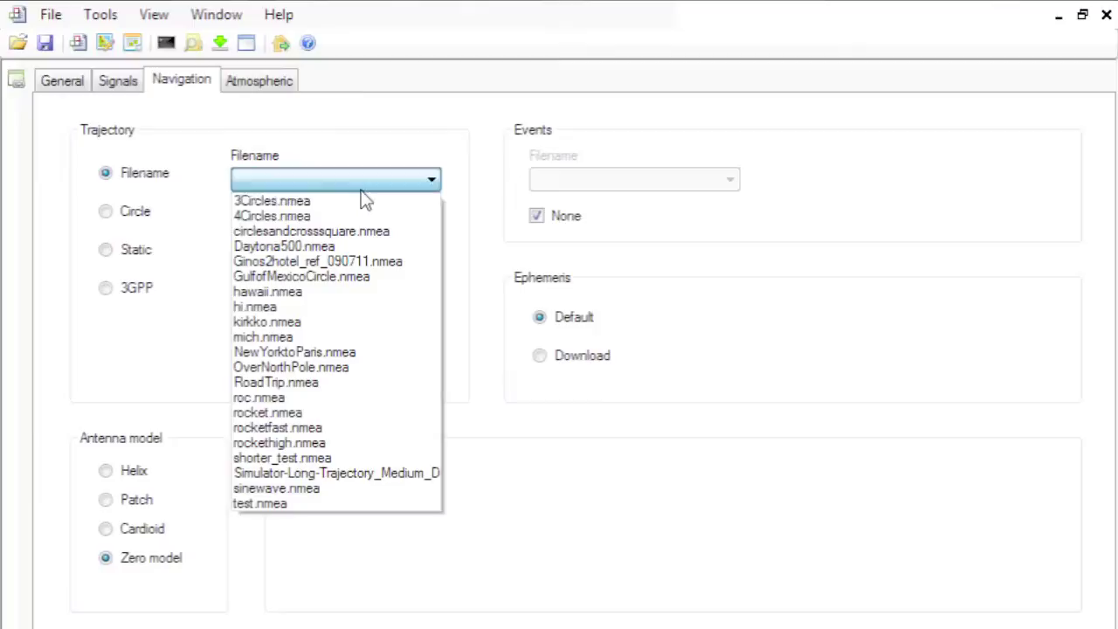
pyautogui.click(305, 400)
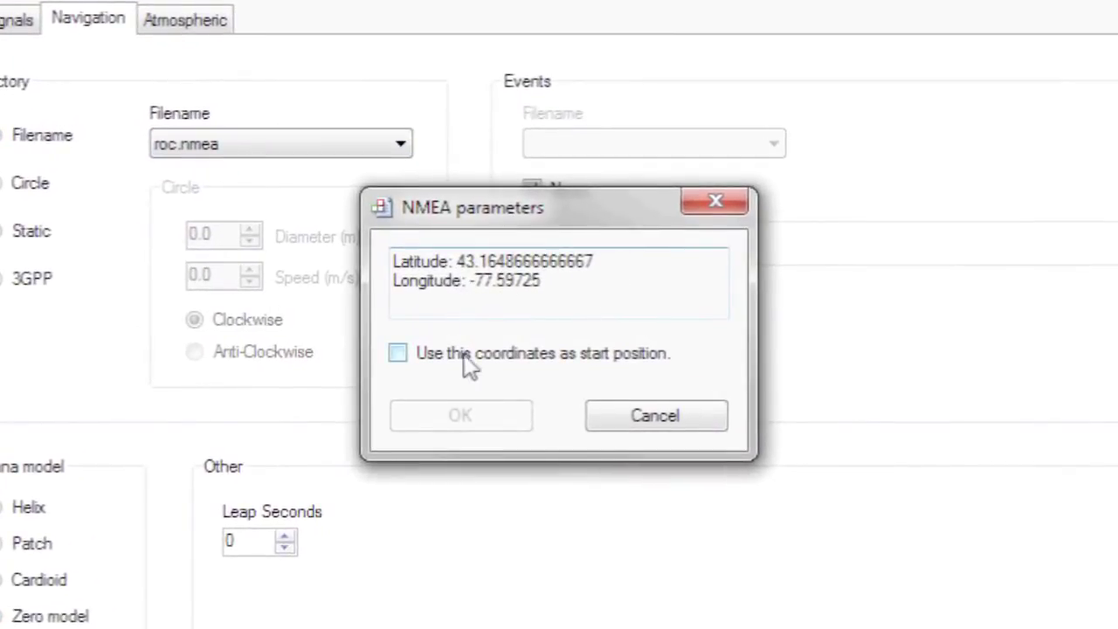
pyautogui.click(395, 354)
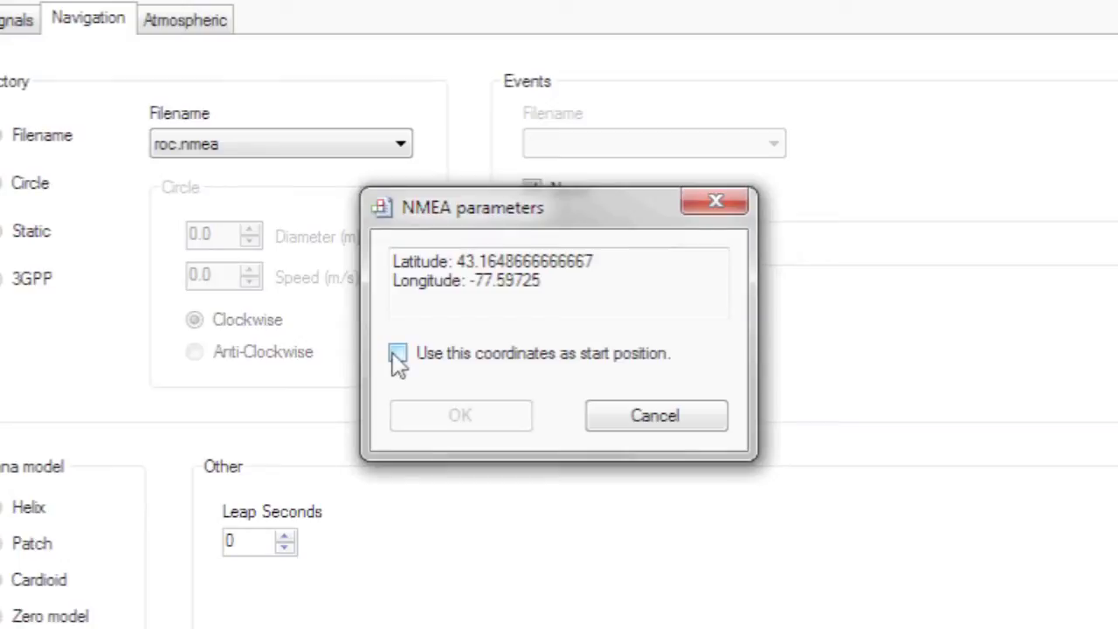
pyautogui.click(397, 353)
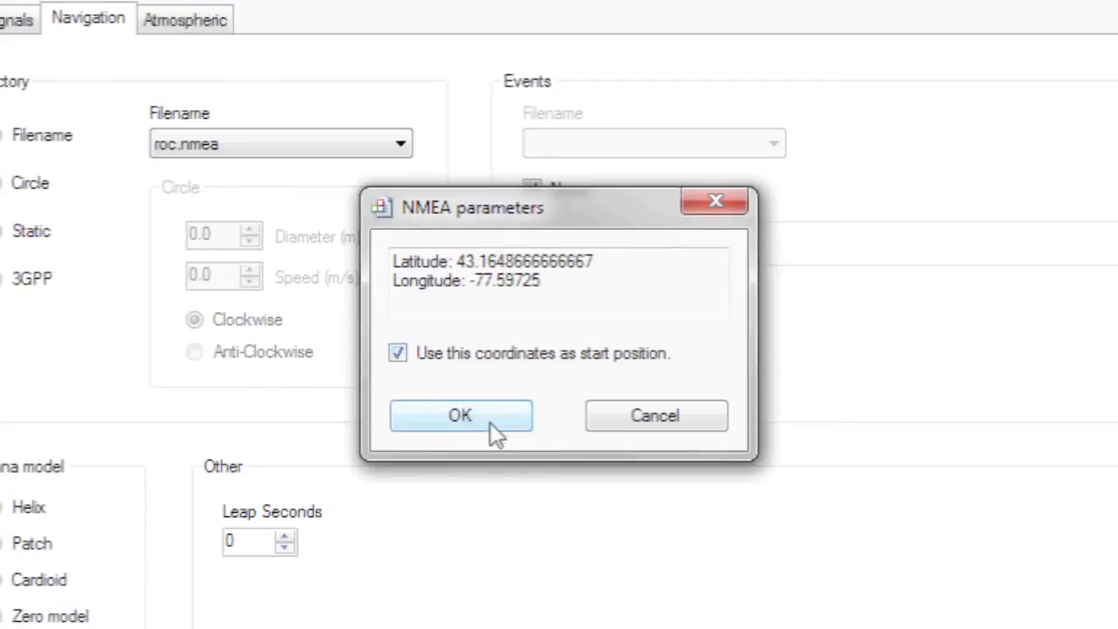
pyautogui.click(492, 423)
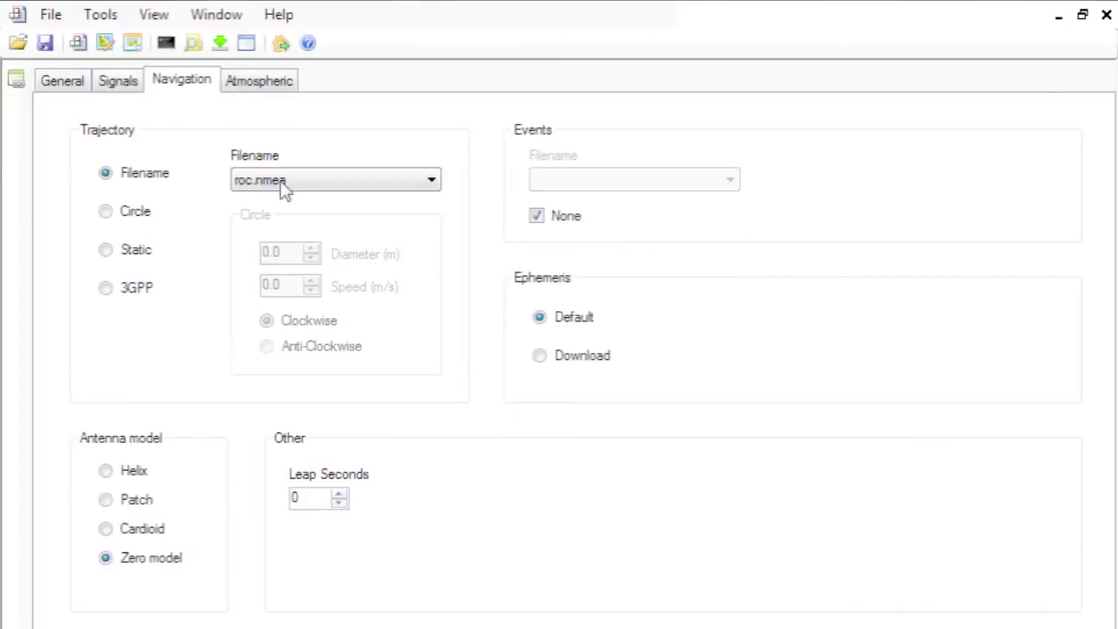
# Pick 16 March 2012 as the scenario start date on the General tab
pyautogui.click(59, 83)
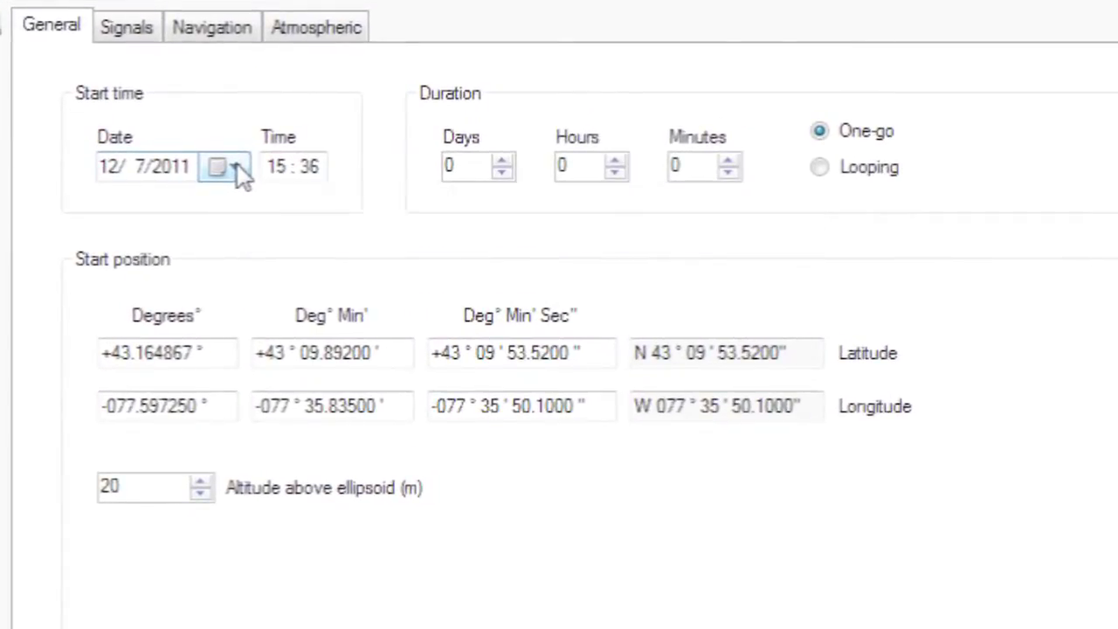
pyautogui.click(197, 181)
pyautogui.click(430, 208)
pyautogui.click(430, 209)
pyautogui.click(430, 209)
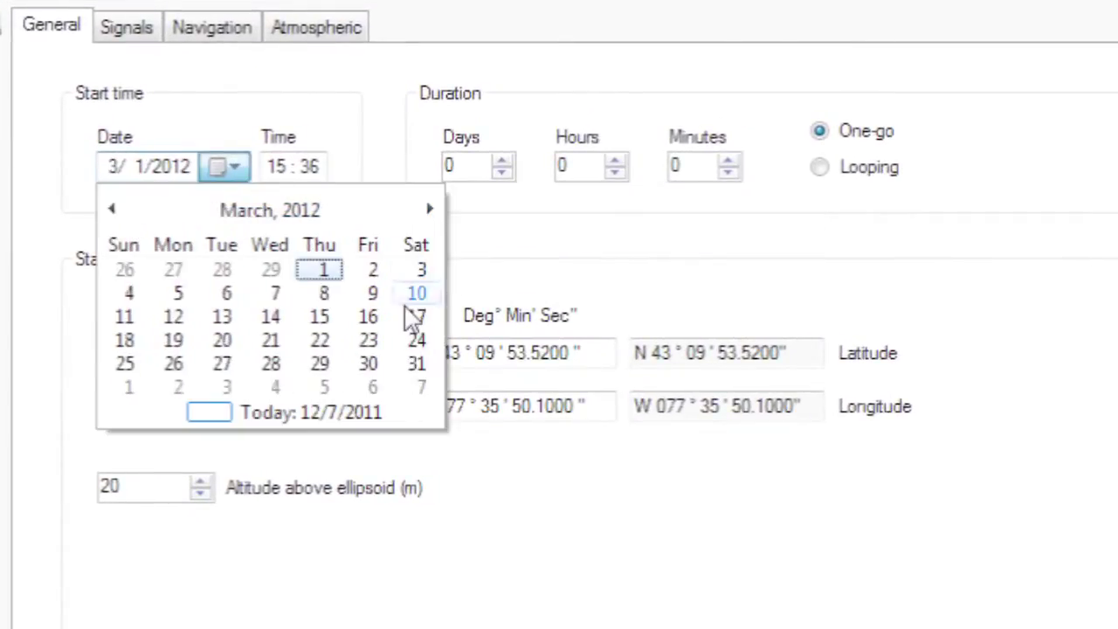
pyautogui.click(385, 317)
# Set the start time to 10:23 and the duration to 31 days
pyautogui.click(278, 166)
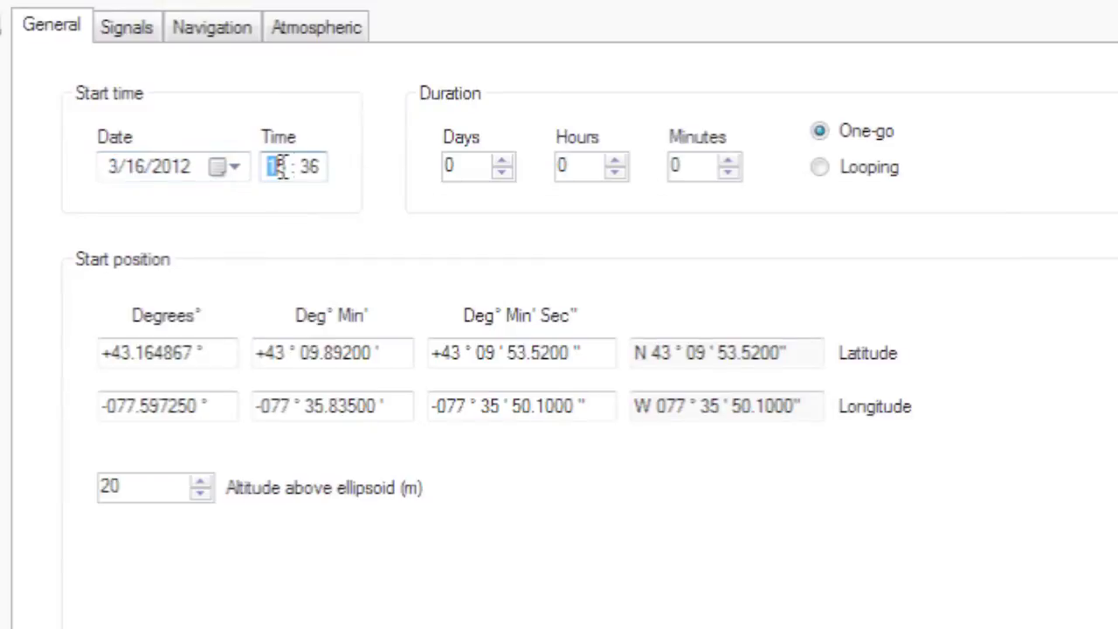
pyautogui.write('10 : ')
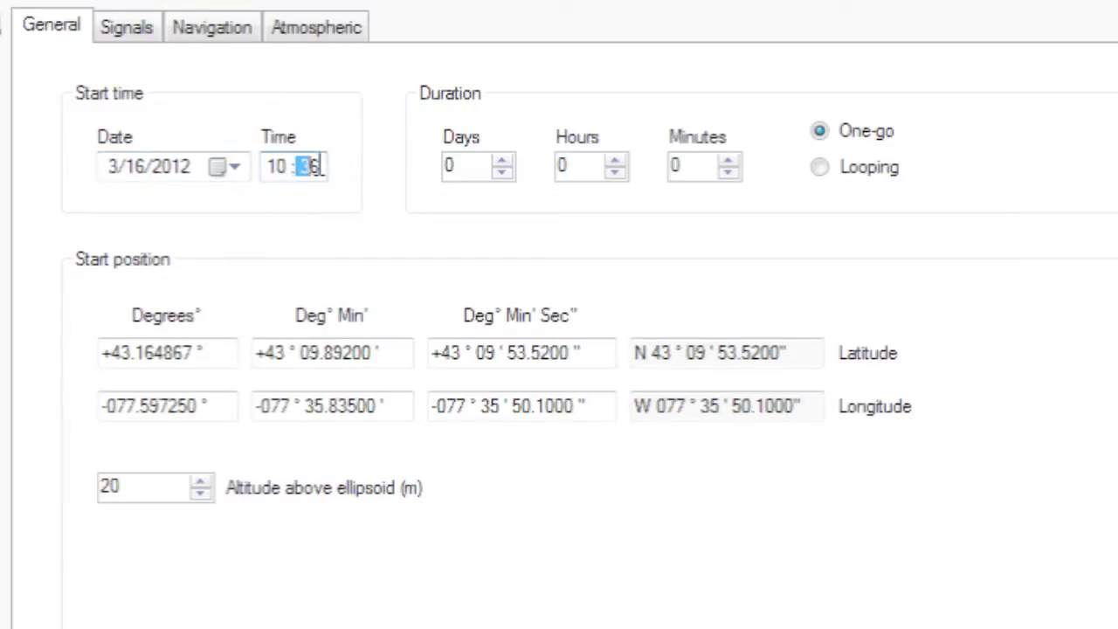
pyautogui.write('23')
pyautogui.doubleClick(429, 169)
pyautogui.write('31')
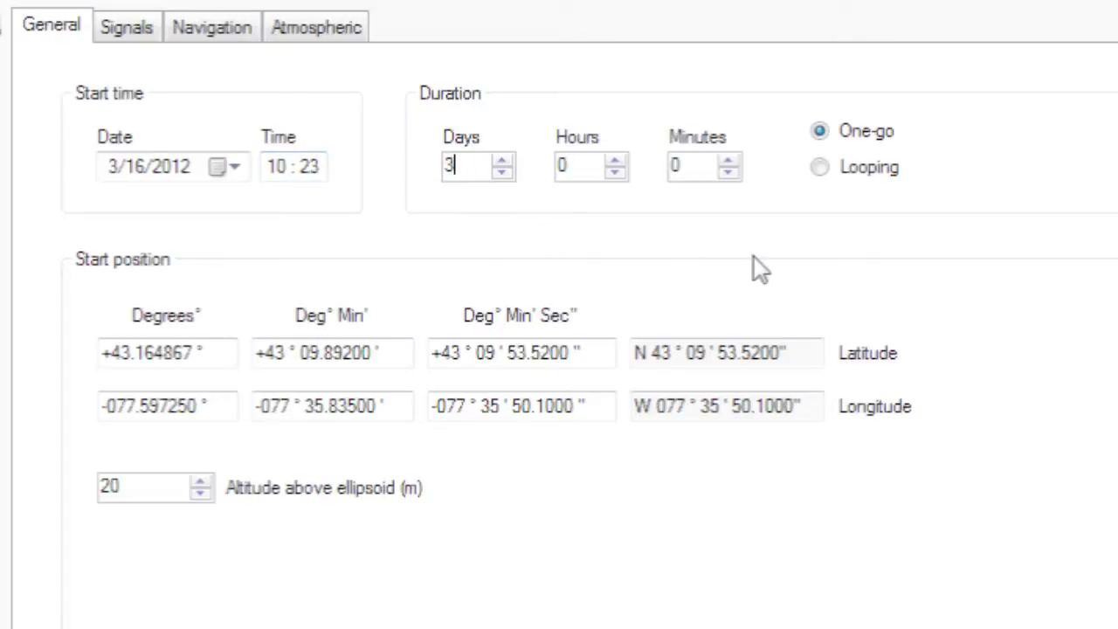
# On the Signals tab, set 14 GPS signals, 1 SBAS satellite and a 10° elevation mask
pyautogui.click(110, 30)
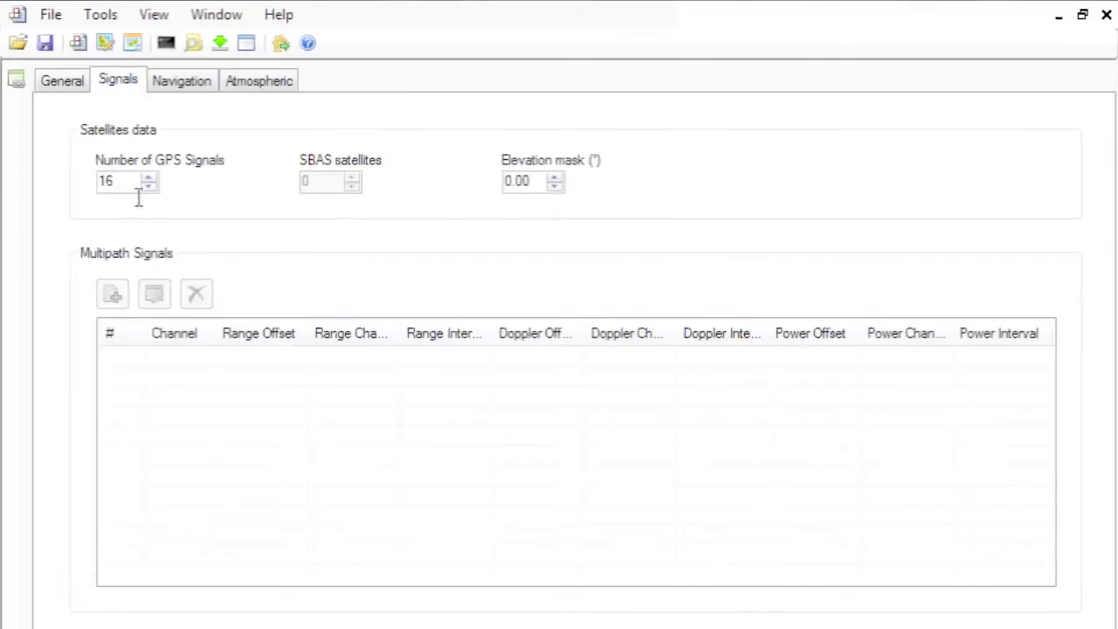
pyautogui.moveTo(122, 181); pyautogui.dragTo(85, 181)
pyautogui.write('14')
pyautogui.press('Tab')
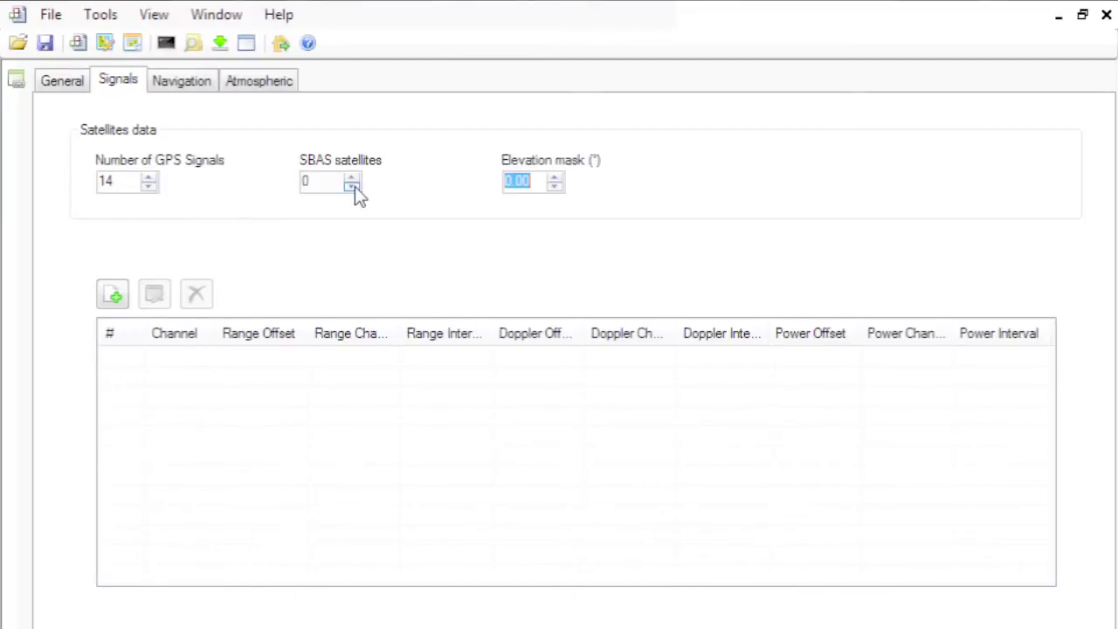
pyautogui.click(325, 181)
pyautogui.write('1')
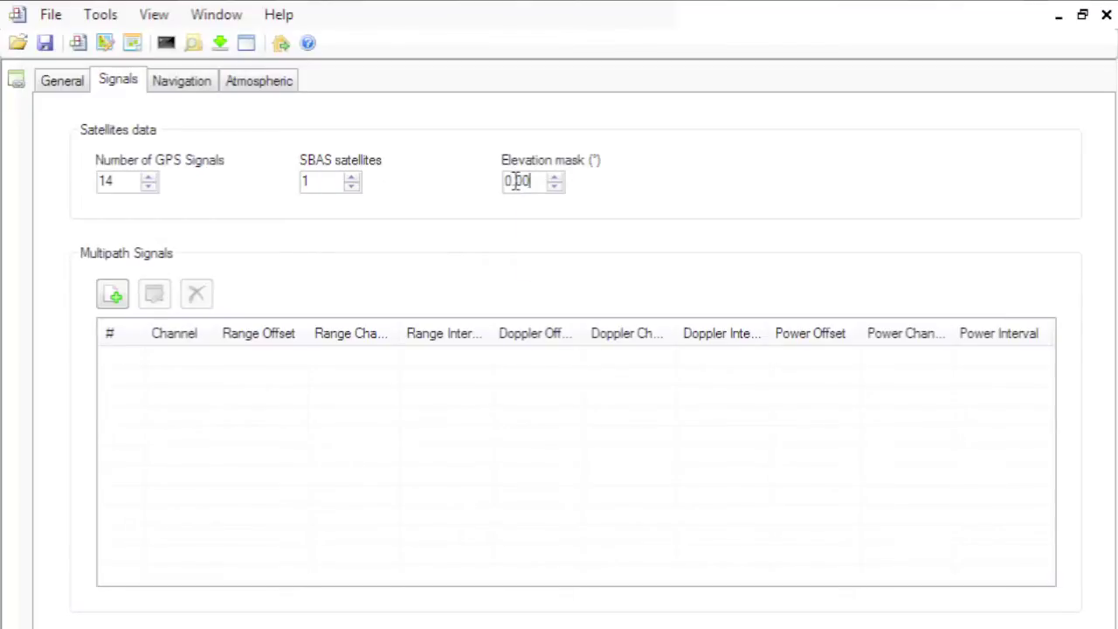
pyautogui.moveTo(519, 181); pyautogui.dragTo(507, 185)
pyautogui.write('10')
# Add a channel 1 multipath with range offset 0.2, Doppler offset 0.1 and power offset -0.5
pyautogui.click(112, 293)
pyautogui.moveTo(308, 312); pyautogui.dragTo(248, 309)
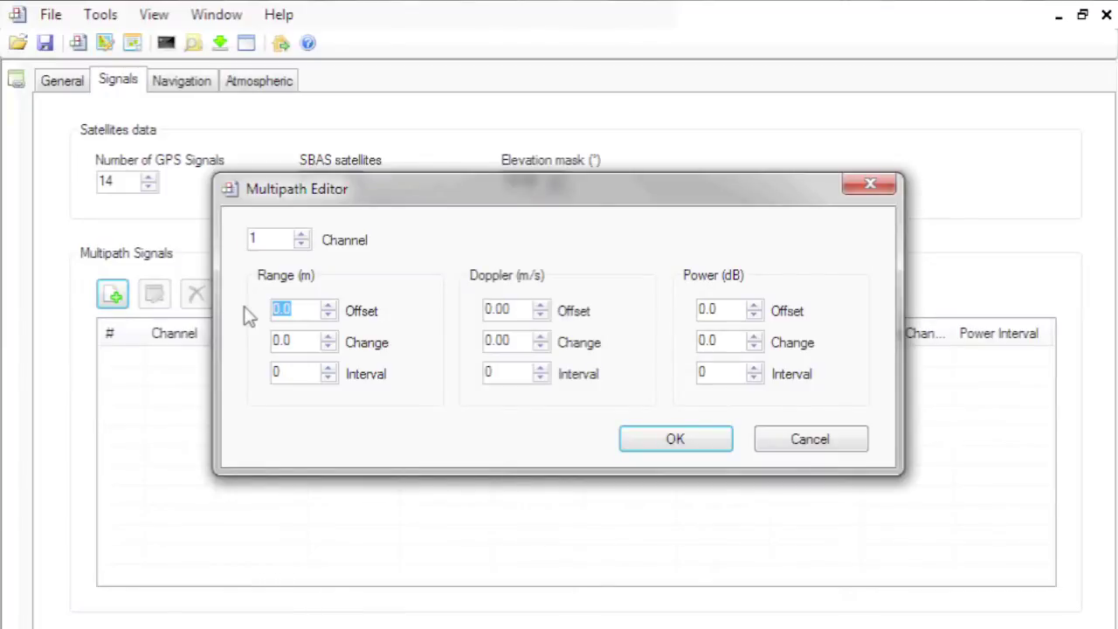
pyautogui.write('.2')
pyautogui.moveTo(512, 312); pyautogui.dragTo(448, 325)
pyautogui.write('.1')
pyautogui.moveTo(724, 309); pyautogui.dragTo(657, 316)
pyautogui.write('-0')
pyautogui.write('.5')
pyautogui.click(685, 444)
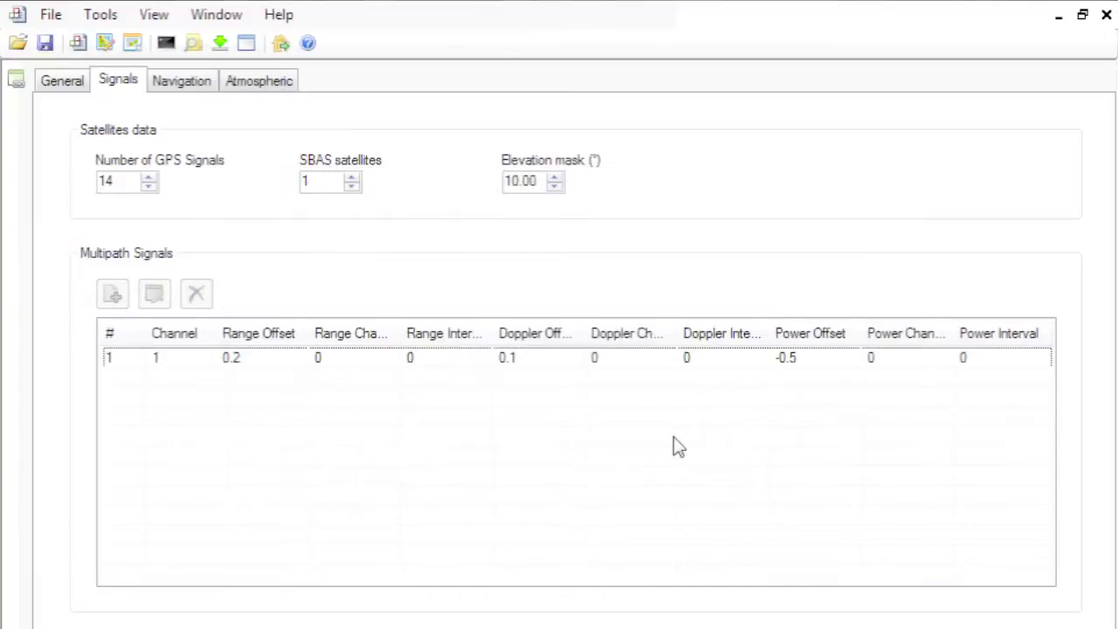
# Check the Leap Seconds tooltip on the Navigation tab, then view the Atmospheric settings
pyautogui.click(210, 94)
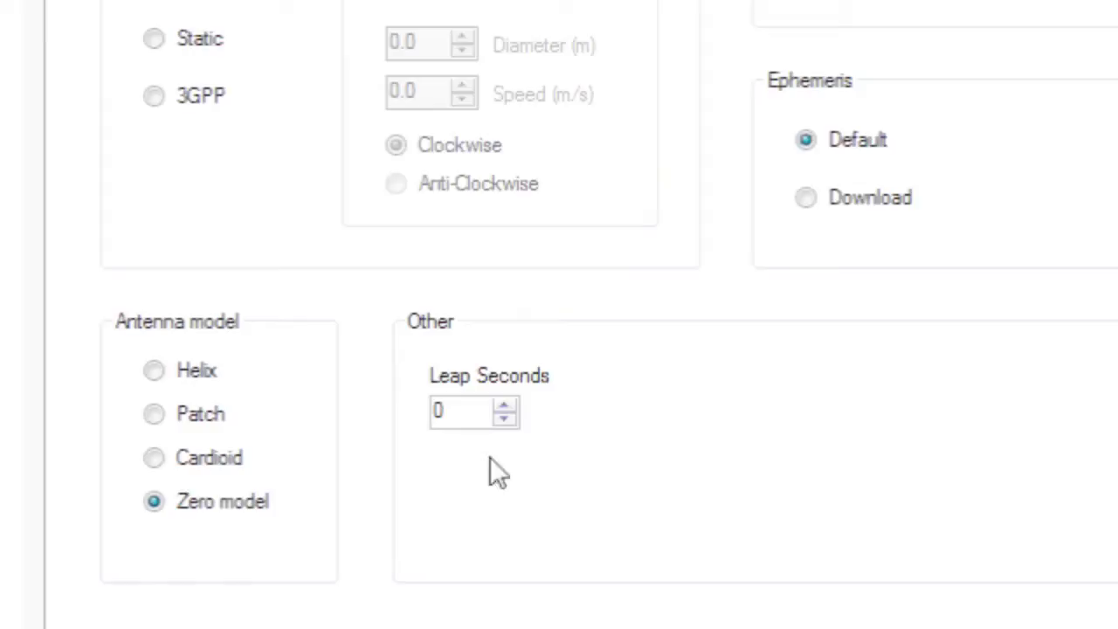
pyautogui.moveTo(479, 412)
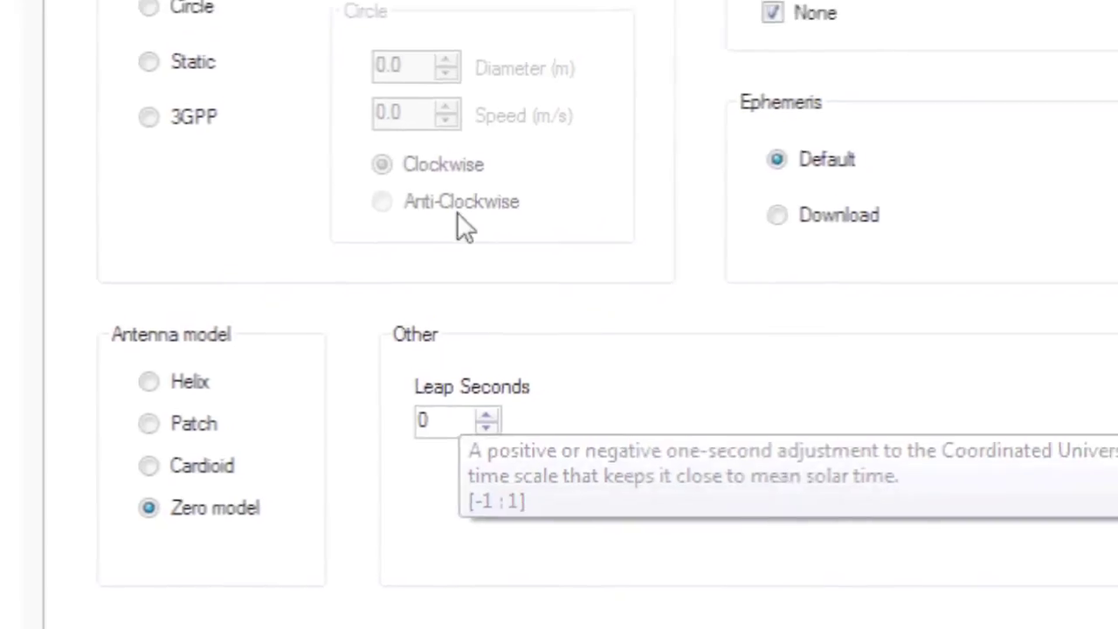
pyautogui.click(262, 84)
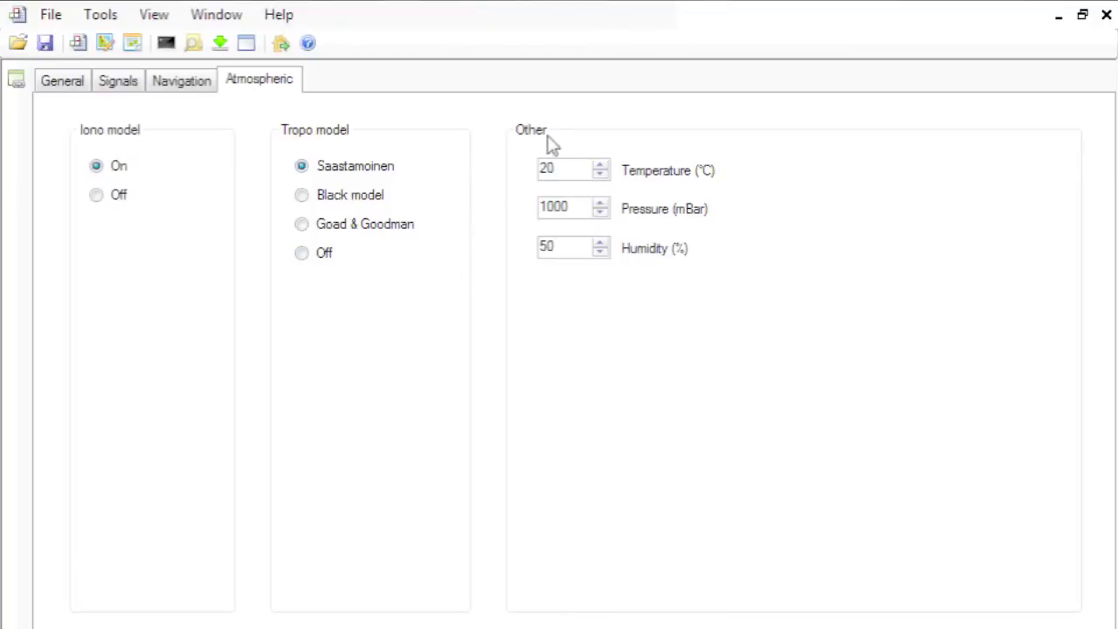
# Save the scenario as trainingscen
pyautogui.moveTo(600, 177)
pyautogui.click(46, 44)
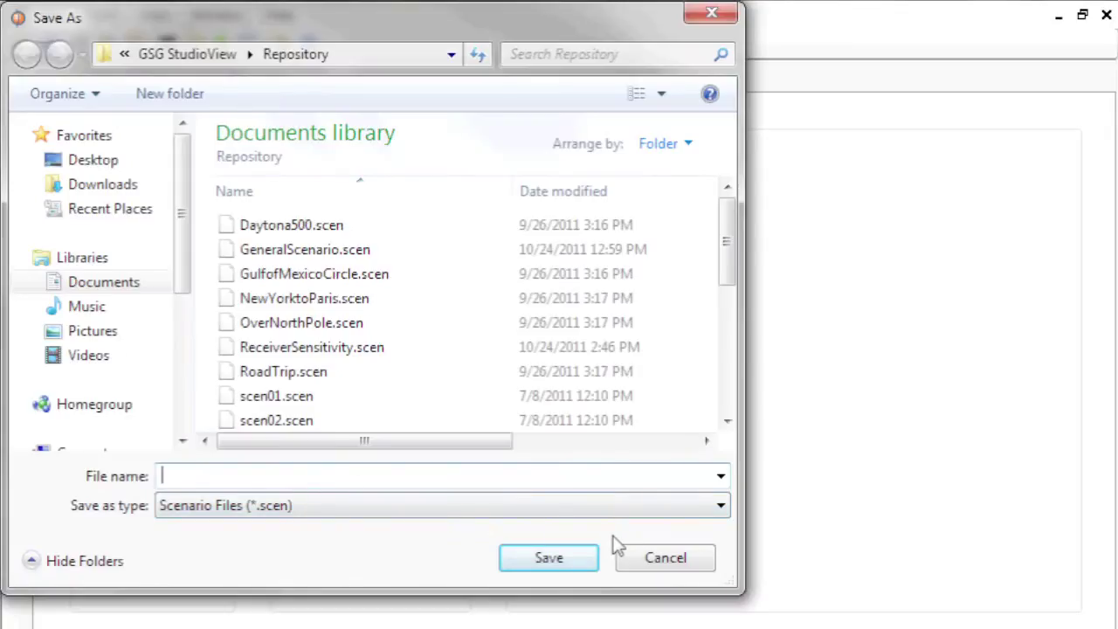
pyautogui.write('traini')
pyautogui.write('ng')
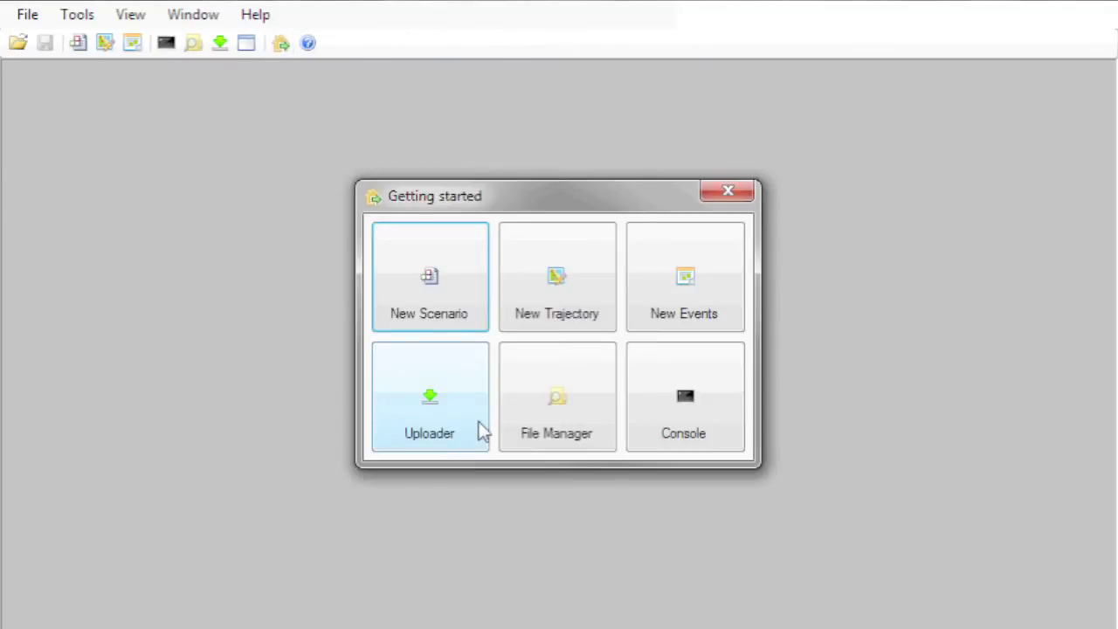
# In the maximized Uploader, choose trainingscen.scen from Documents > Spectracom > GSG StudioView > Repository
pyautogui.click(480, 428)
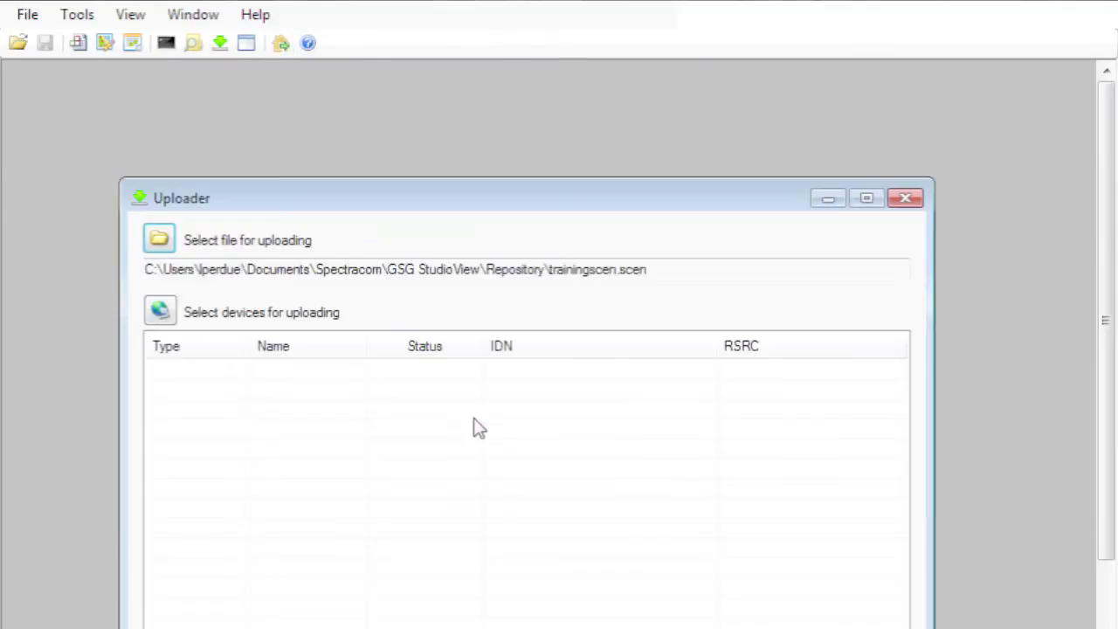
pyautogui.click(864, 200)
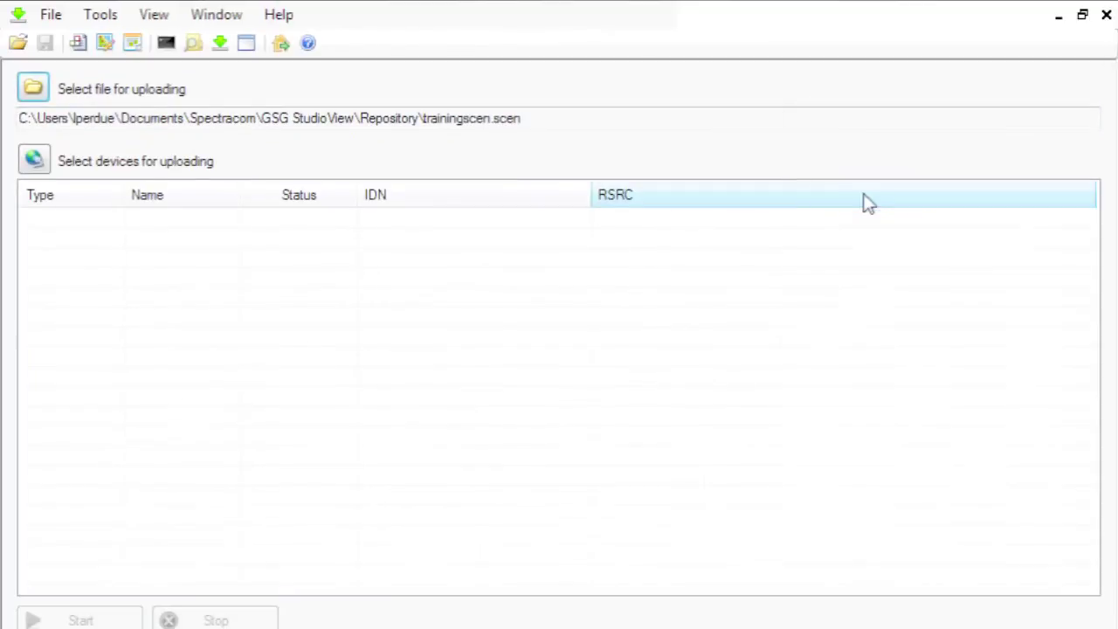
pyautogui.click(35, 90)
pyautogui.click(96, 293)
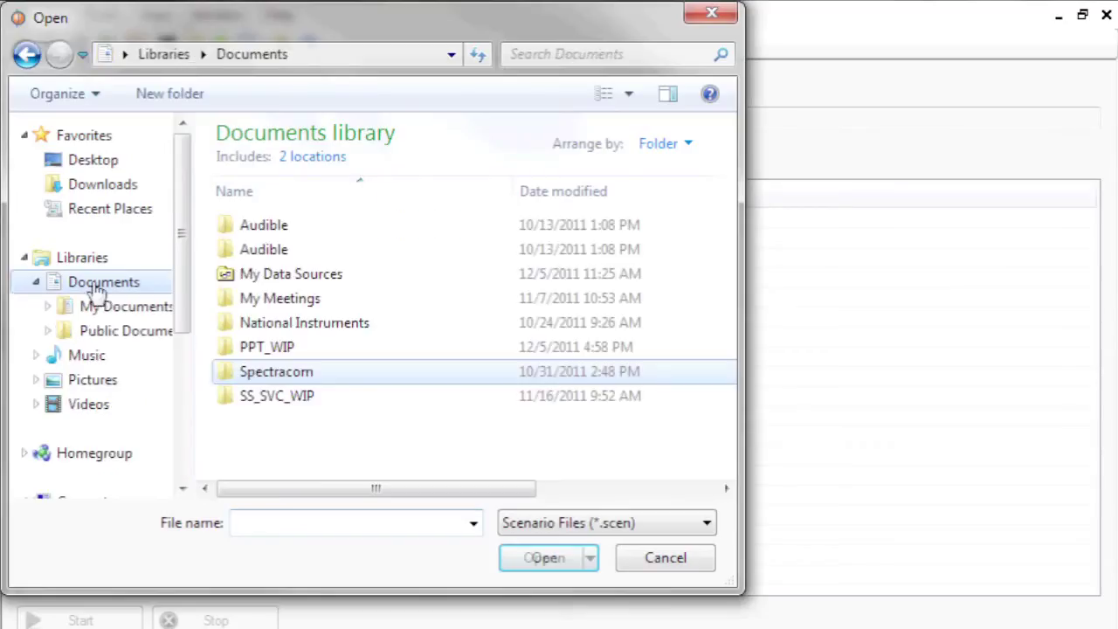
pyautogui.doubleClick(312, 382)
pyautogui.doubleClick(295, 224)
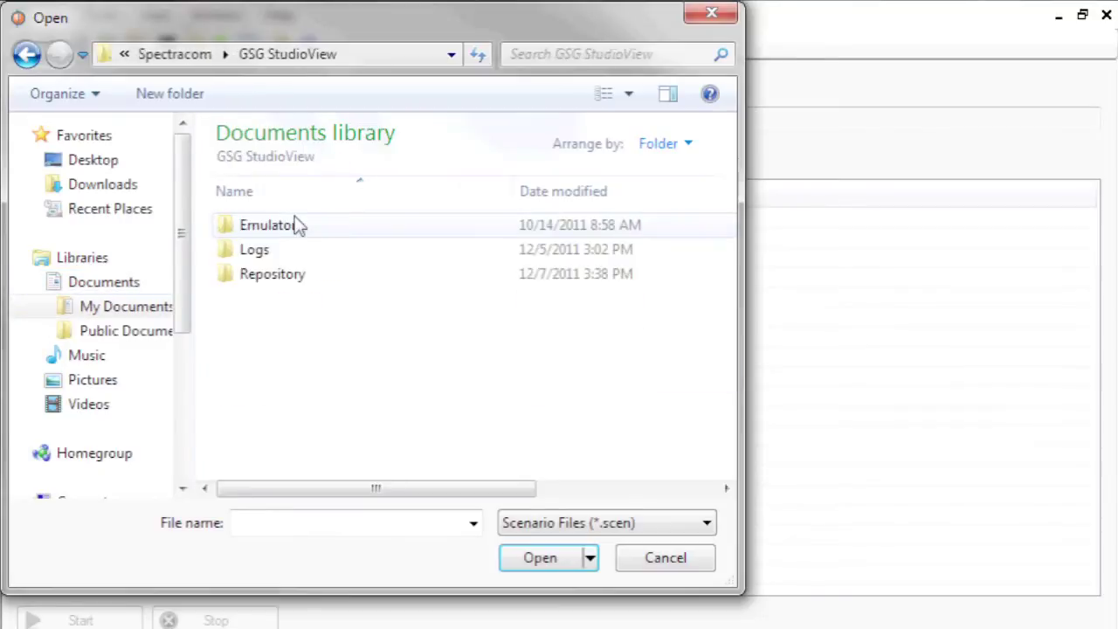
pyautogui.doubleClick(294, 274)
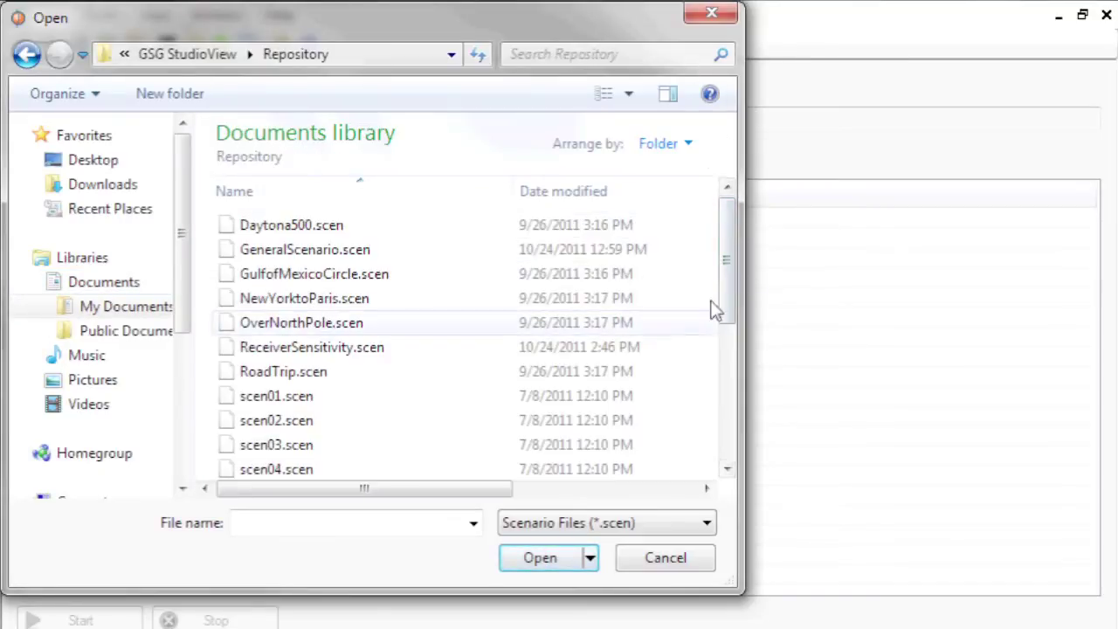
pyautogui.moveTo(724, 274); pyautogui.dragTo(735, 425)
pyautogui.doubleClick(302, 442)
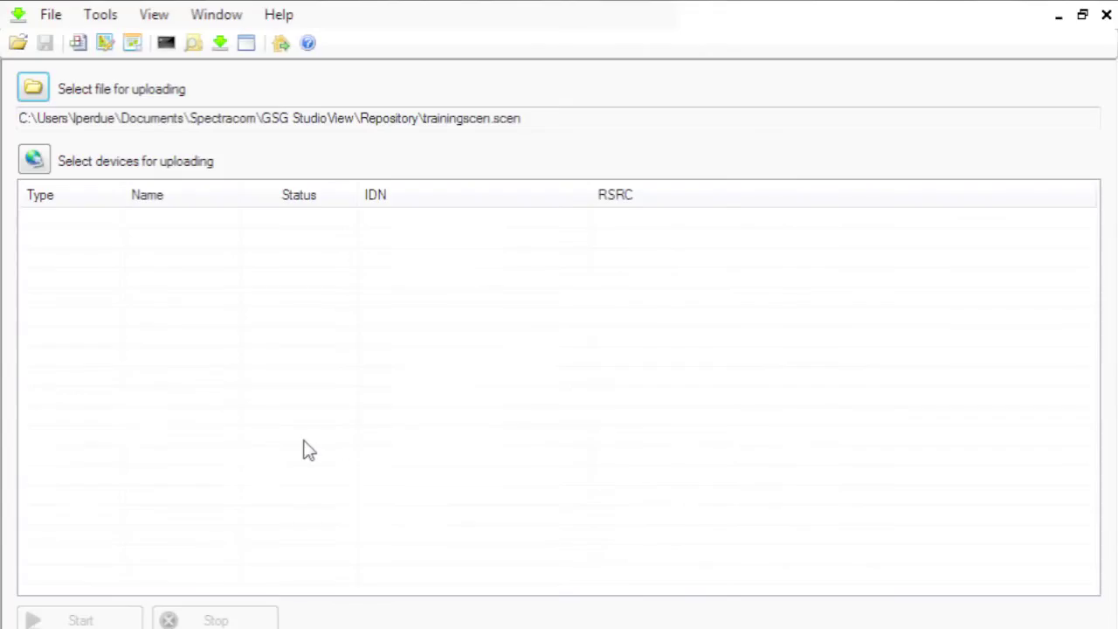
# Upload it to the first TCPIP simulator and return to Getting started once finished
pyautogui.click(38, 166)
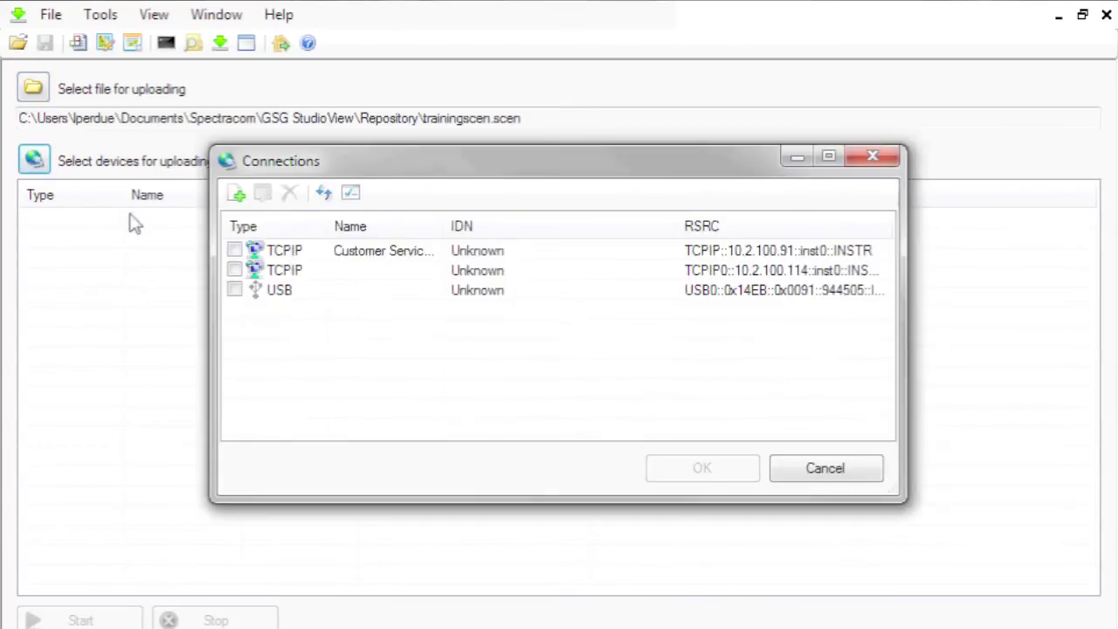
pyautogui.click(235, 251)
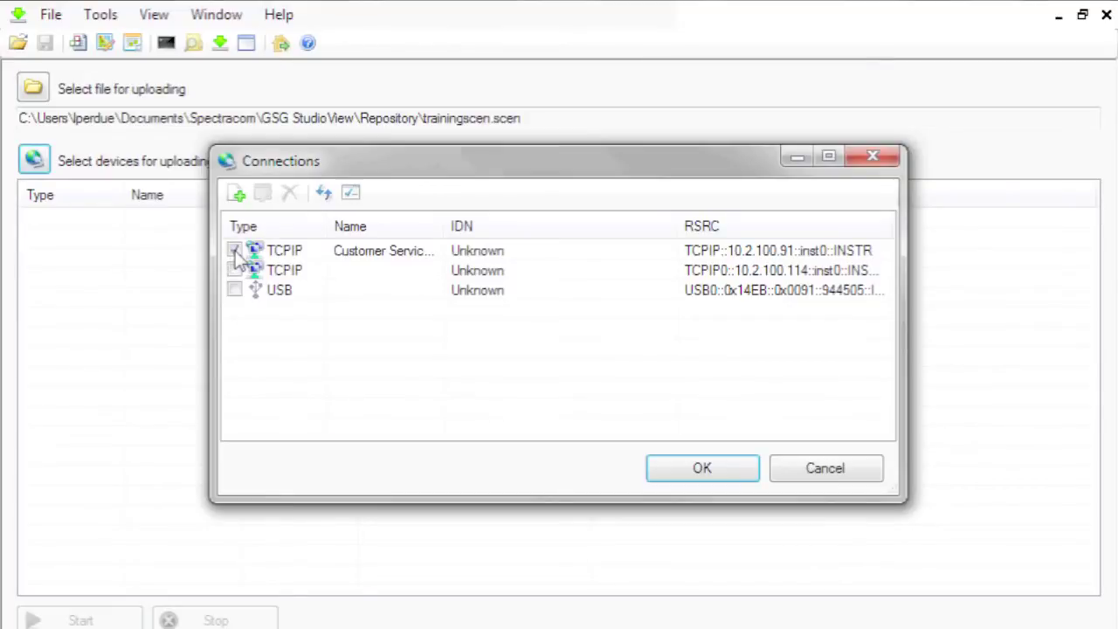
pyautogui.click(733, 471)
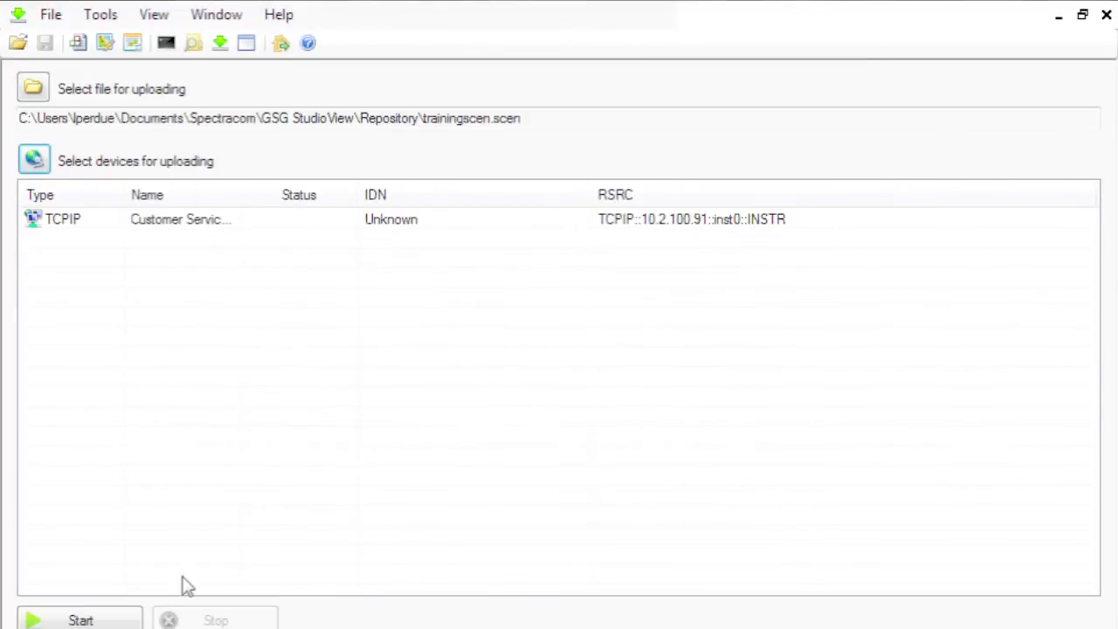
pyautogui.click(98, 622)
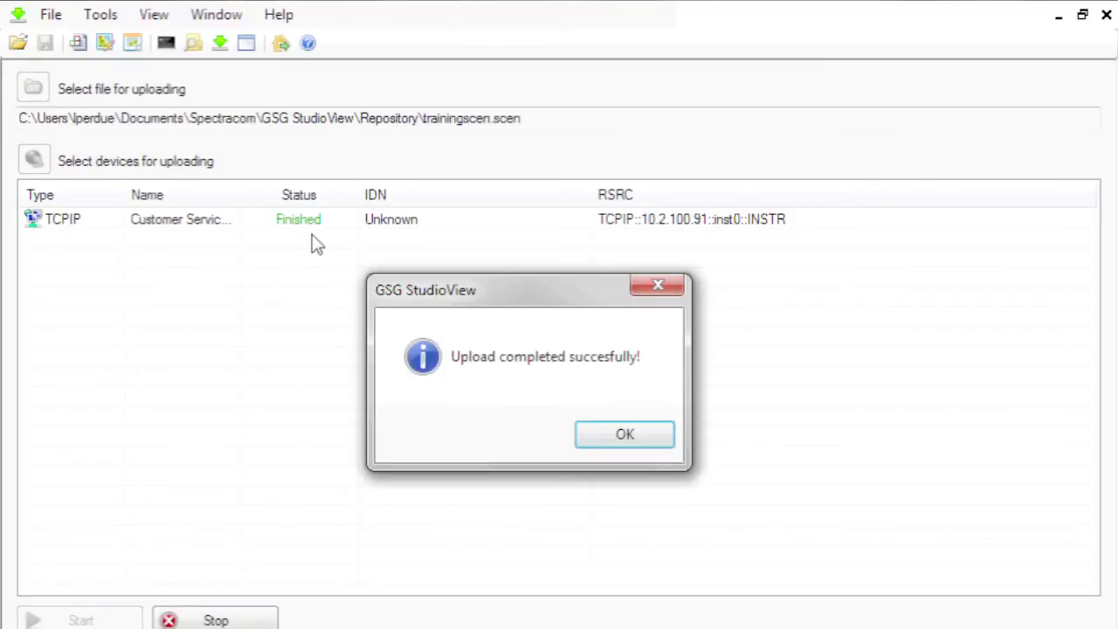
pyautogui.click(668, 441)
pyautogui.click(279, 44)
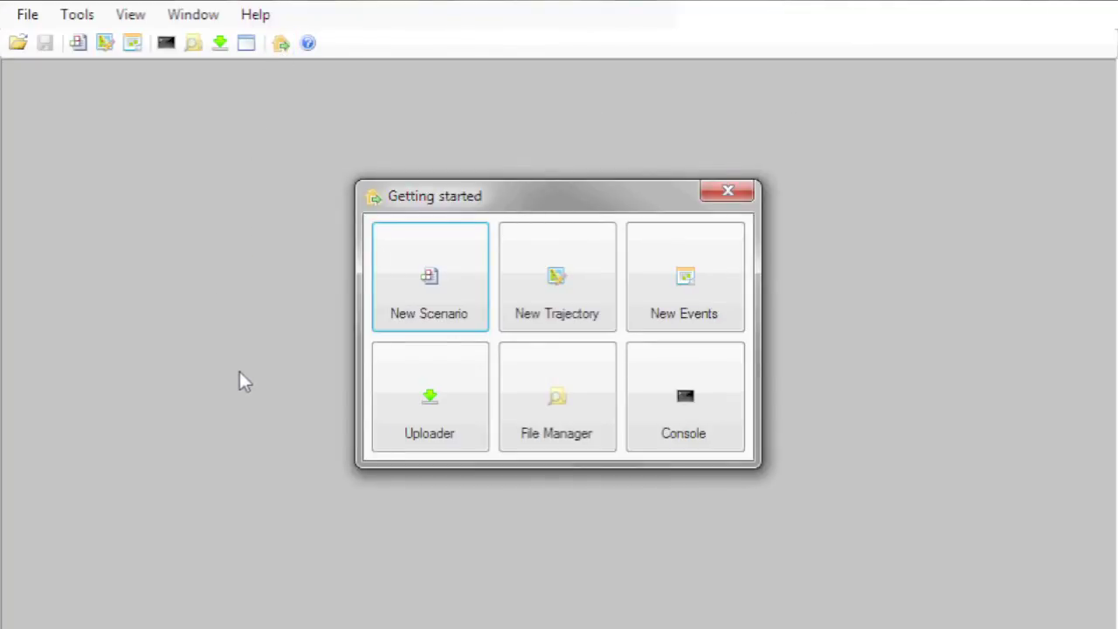
# In a new events file, add an event at 2 s setting channel 1 to absolute power -110 dBm
pyautogui.click(699, 320)
pyautogui.click(895, 227)
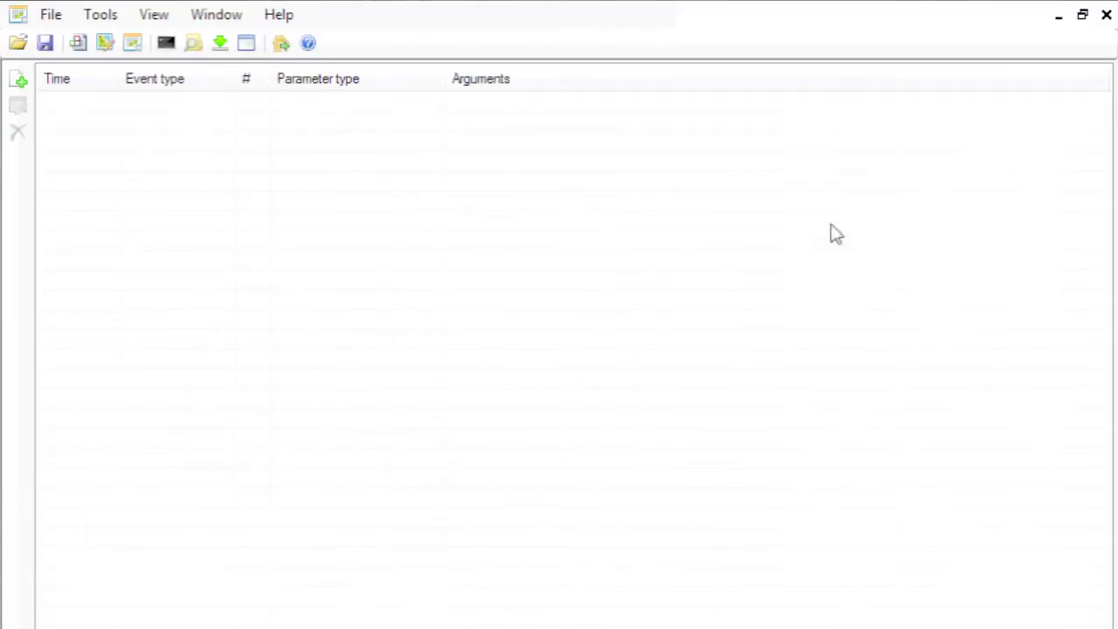
pyautogui.click(19, 81)
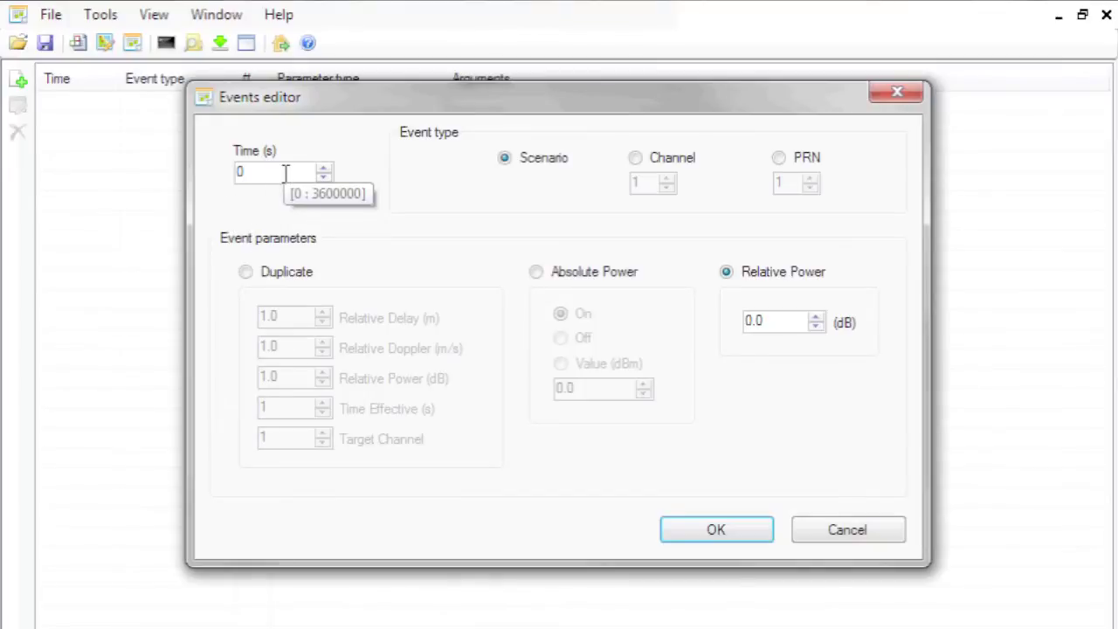
pyautogui.moveTo(258, 172); pyautogui.dragTo(219, 179)
pyautogui.write('2')
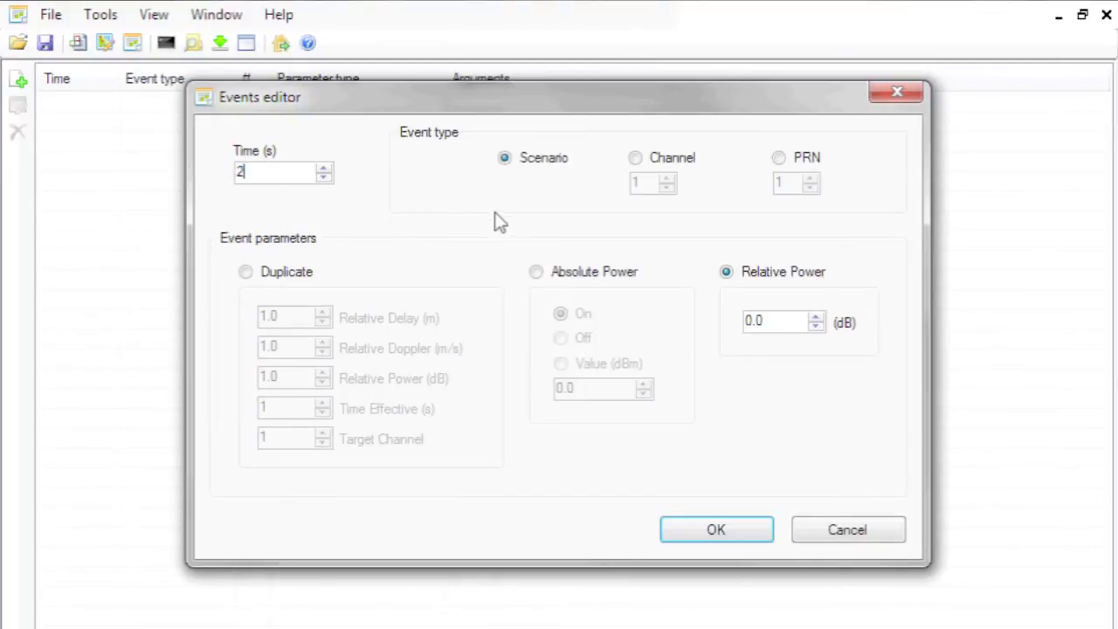
pyautogui.click(636, 160)
pyautogui.click(533, 274)
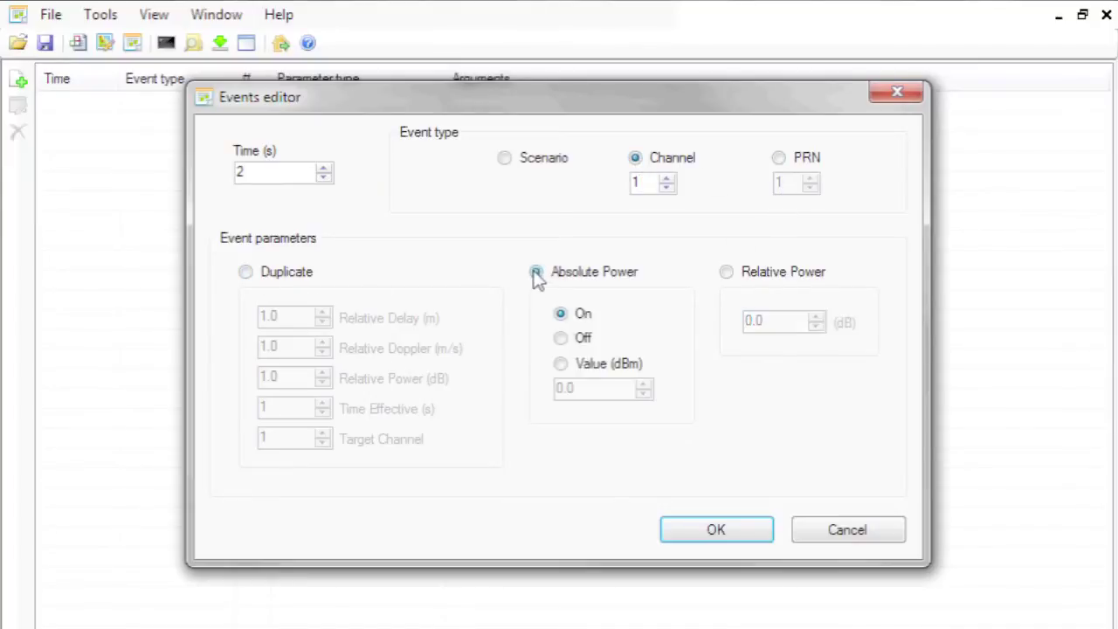
pyautogui.click(561, 364)
pyautogui.moveTo(591, 387); pyautogui.dragTo(539, 401)
pyautogui.write('-110.0')
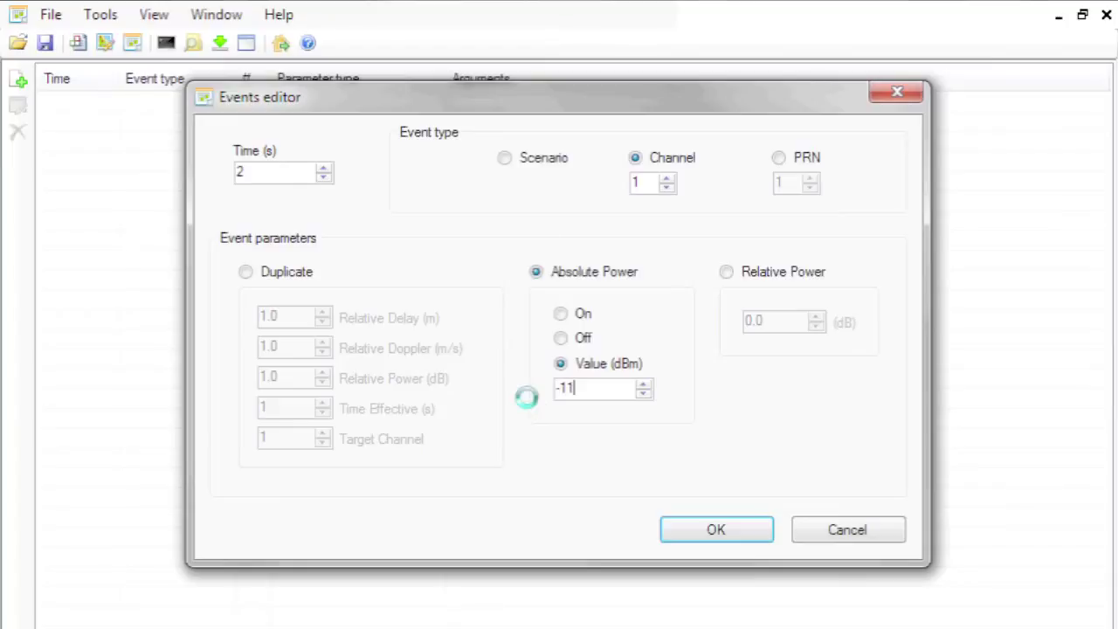
pyautogui.click(684, 533)
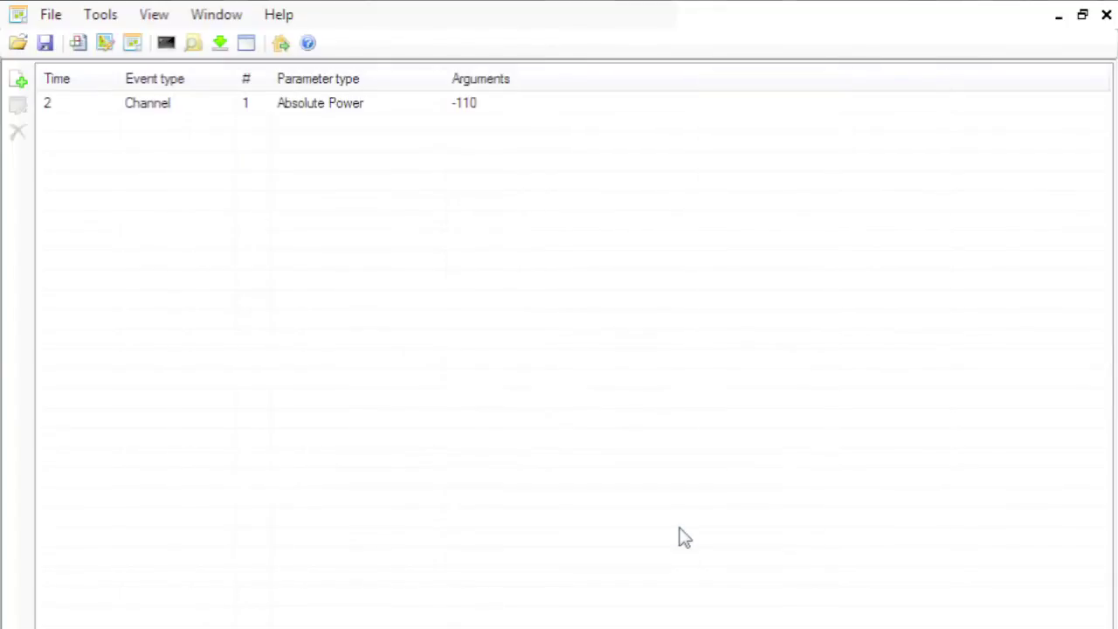
# Save the events file as test.even
pyautogui.click(44, 45)
pyautogui.write('test')
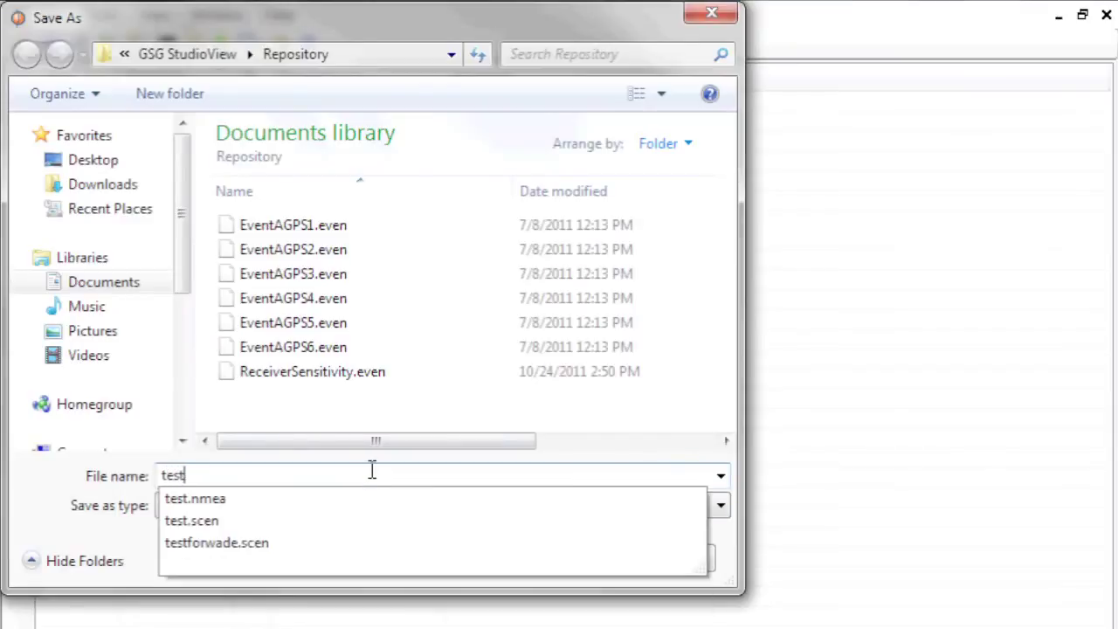
pyautogui.press('Escape')
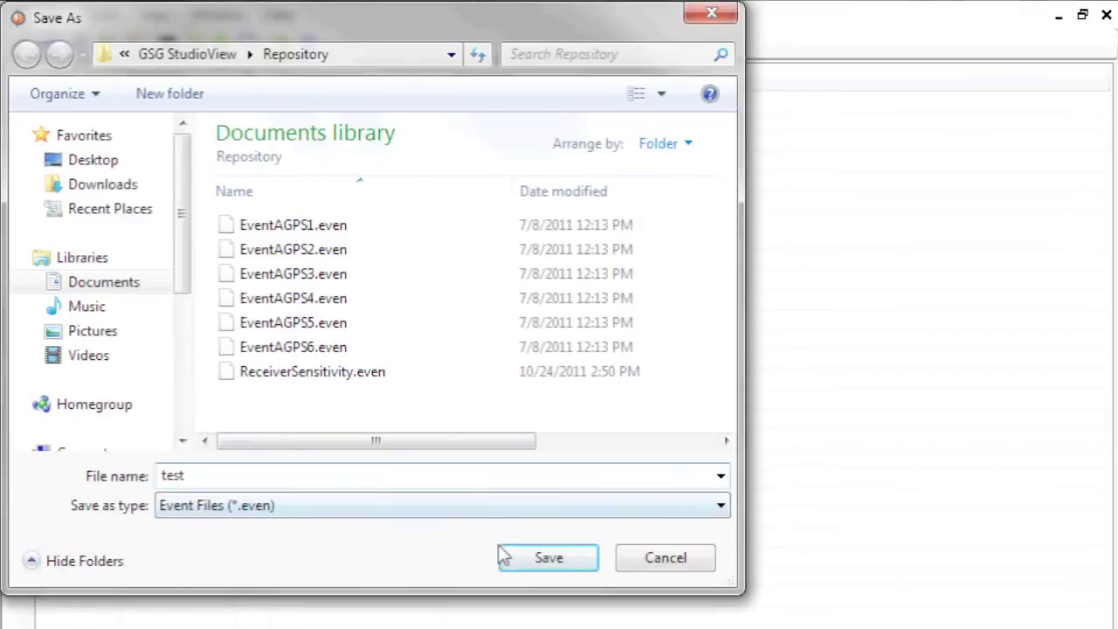
pyautogui.click(516, 556)
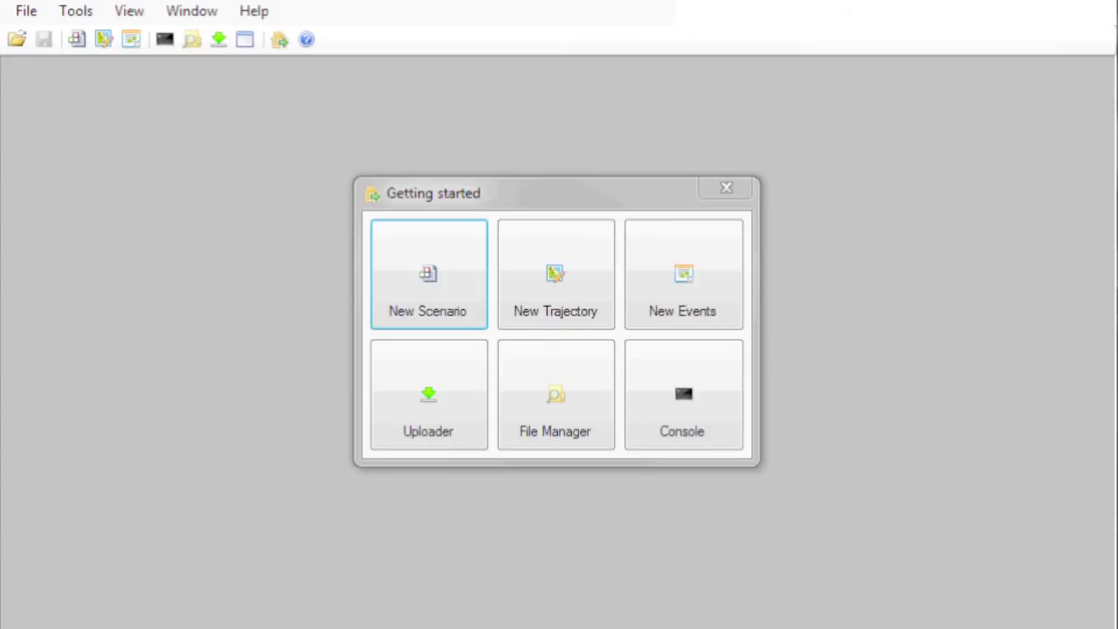
# Open the command console and enlarge it to fill the window
pyautogui.click(698, 407)
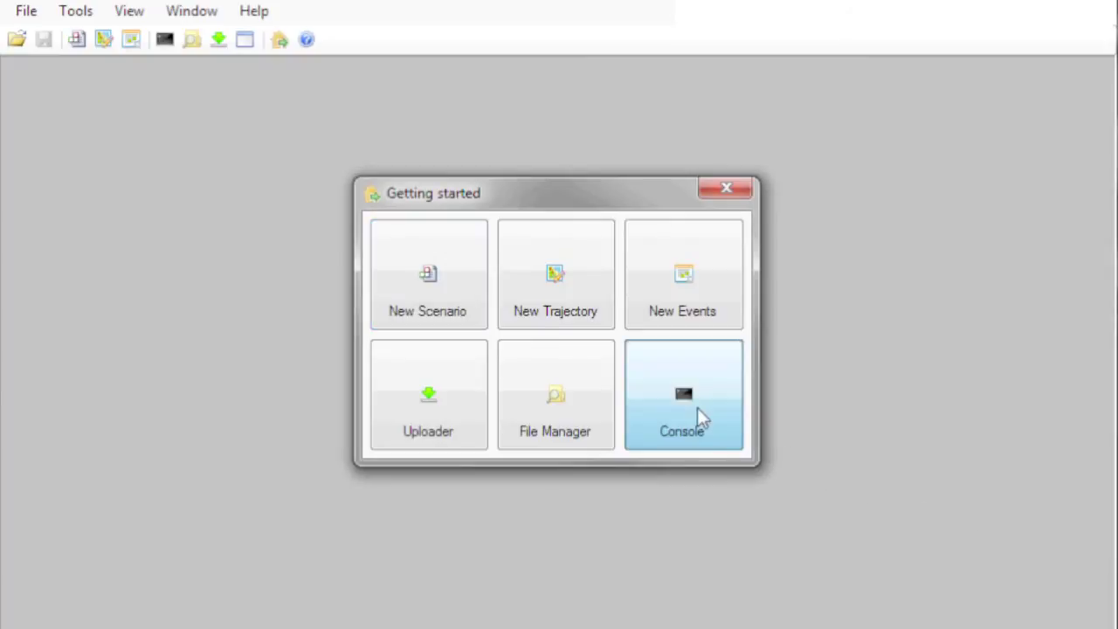
pyautogui.click(698, 408)
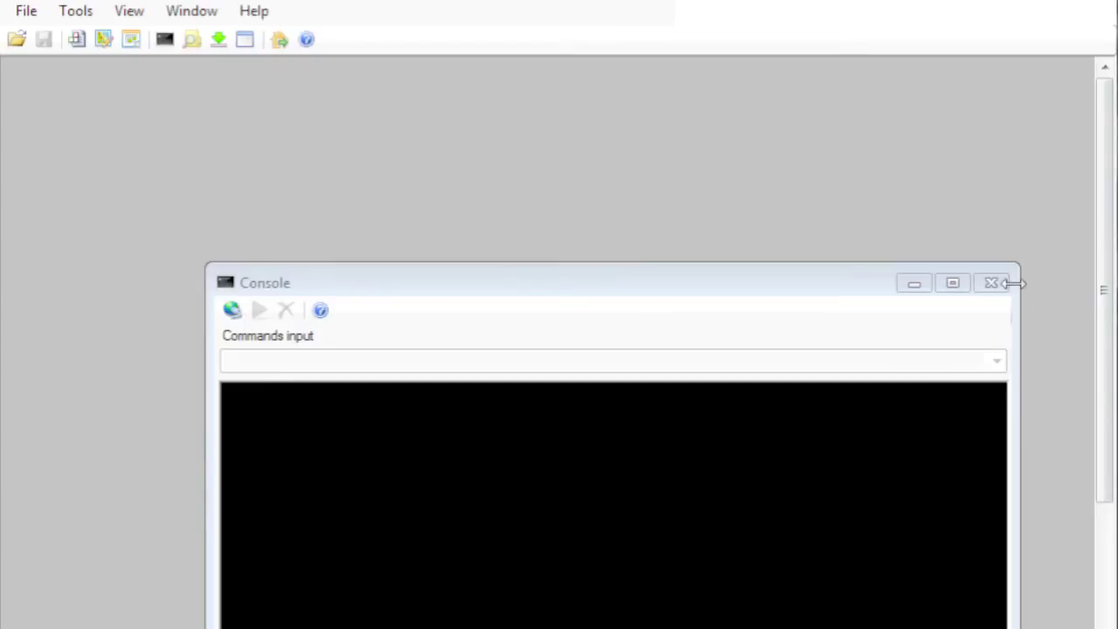
pyautogui.click(962, 295)
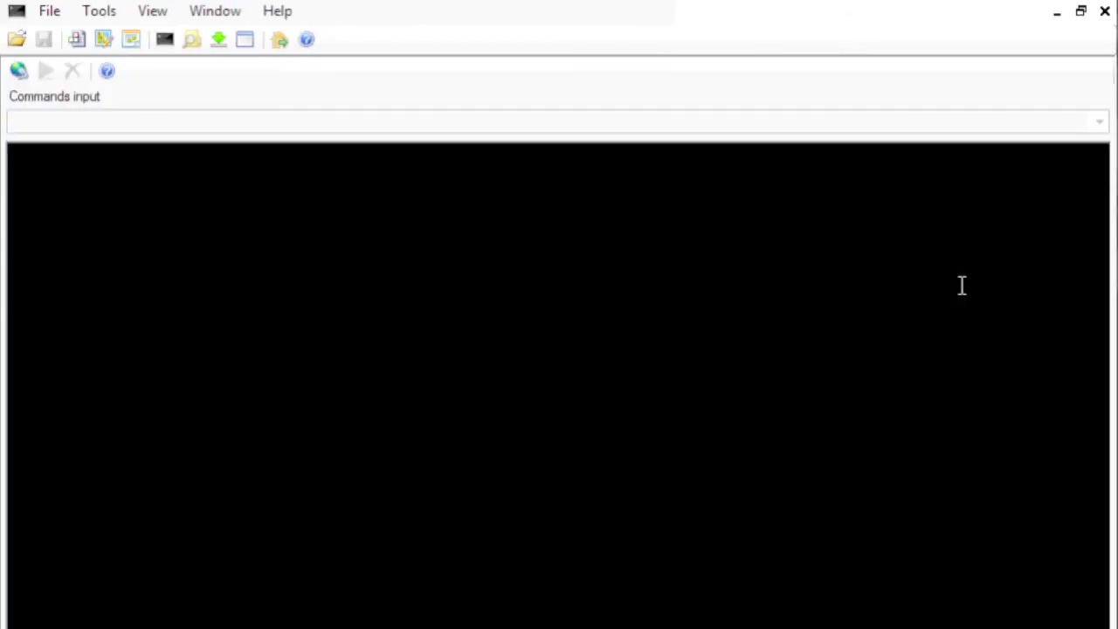
# Connect to the first TCPIP GSG-55E simulator and run q *IDN?, which reports firmware v2.09
pyautogui.click(21, 74)
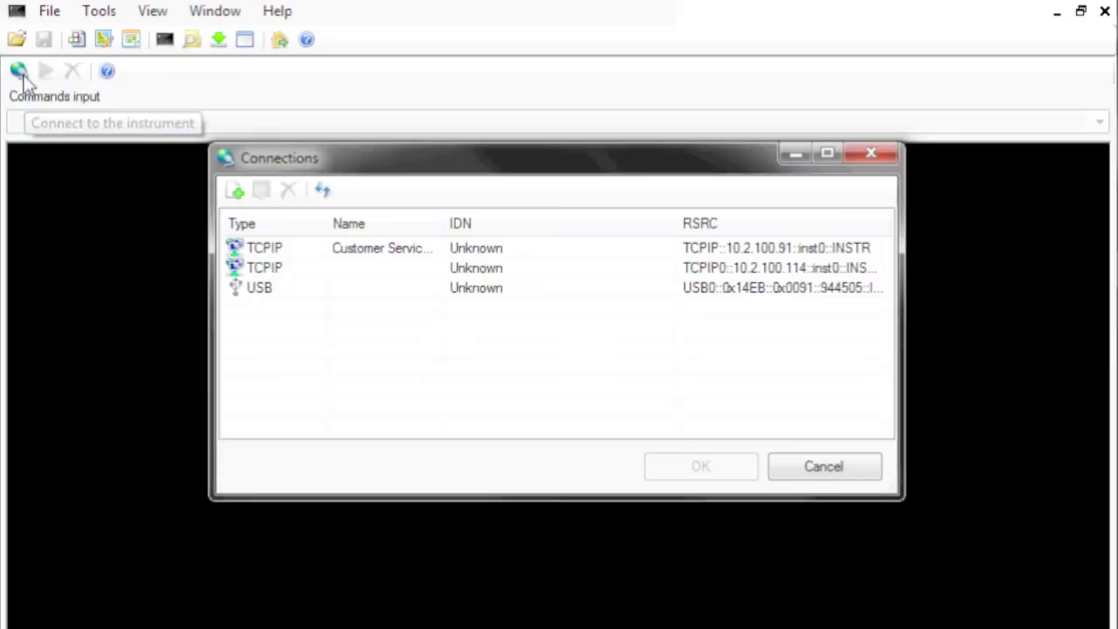
pyautogui.click(276, 252)
pyautogui.click(717, 477)
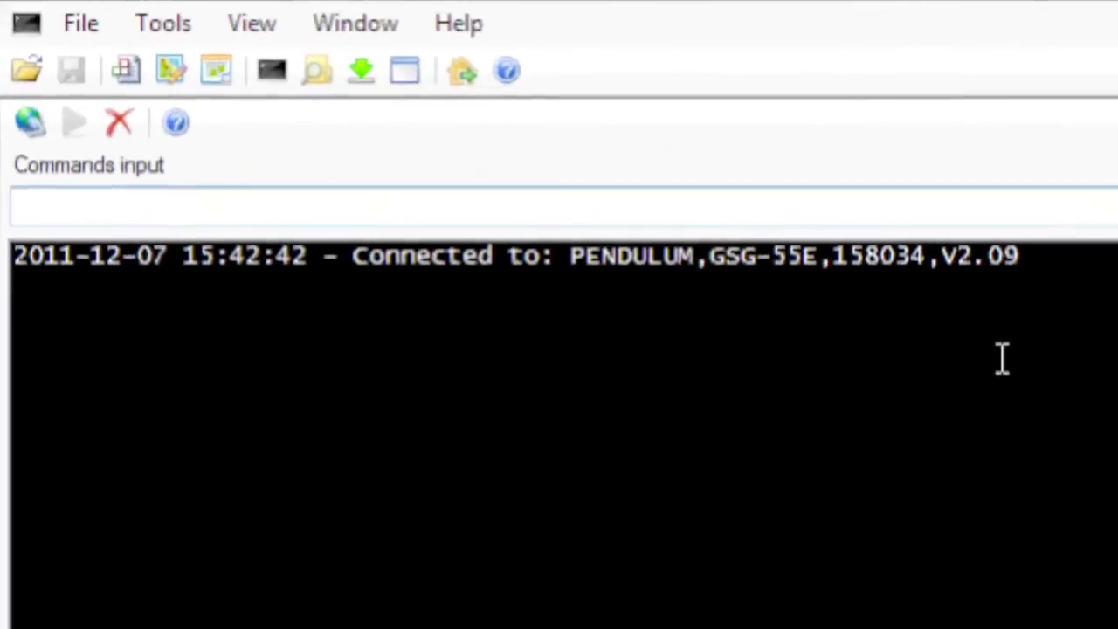
pyautogui.write('q *')
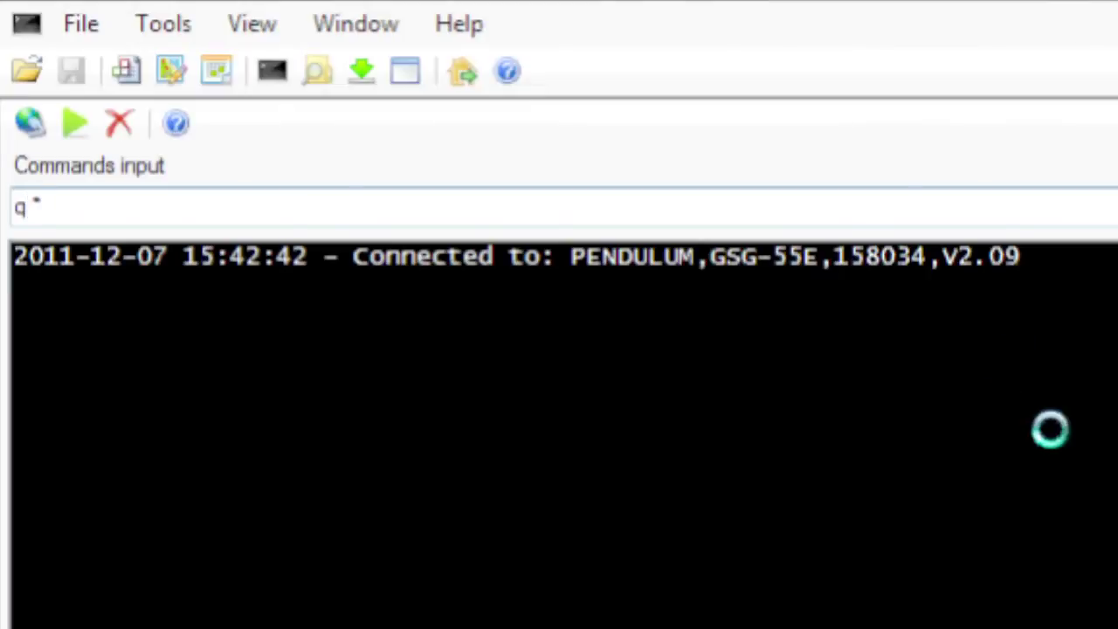
pyautogui.write('IDN')
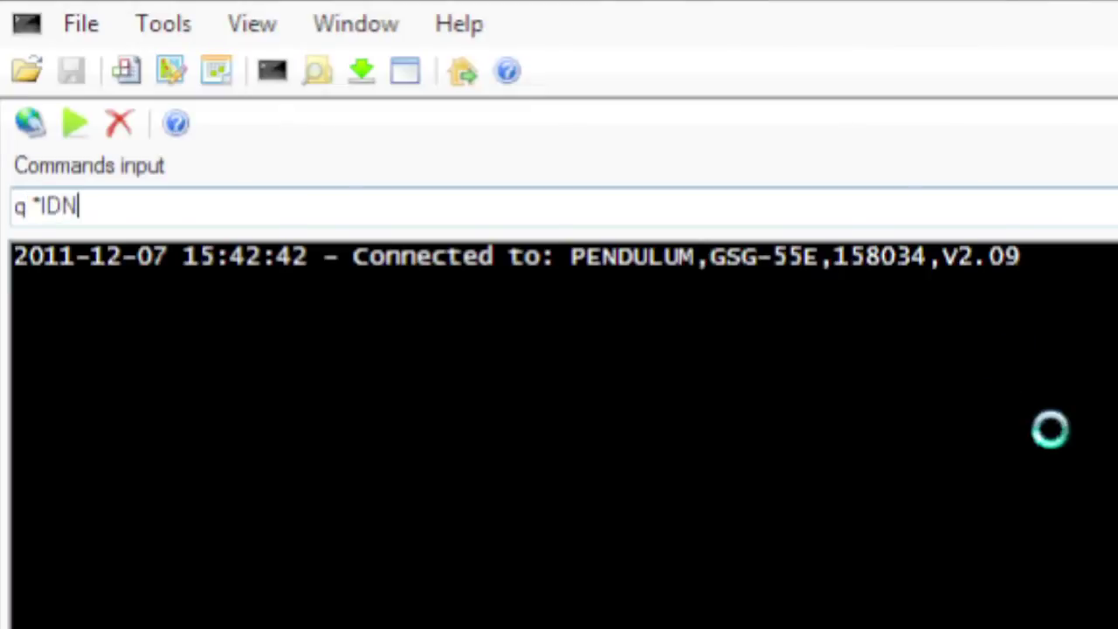
pyautogui.write('?')
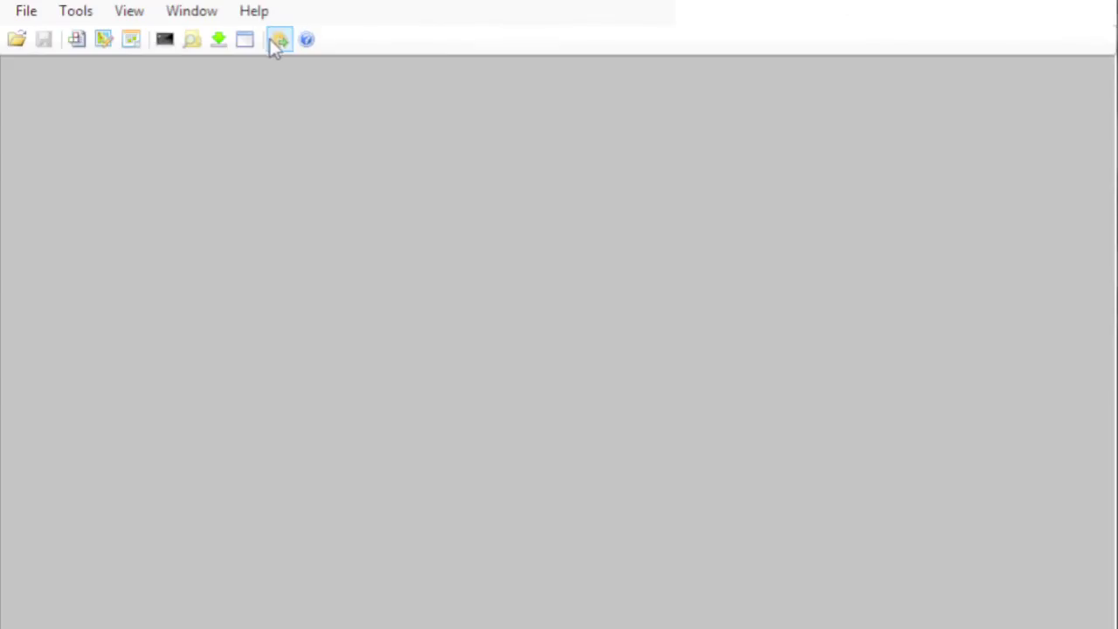
pyautogui.click(278, 40)
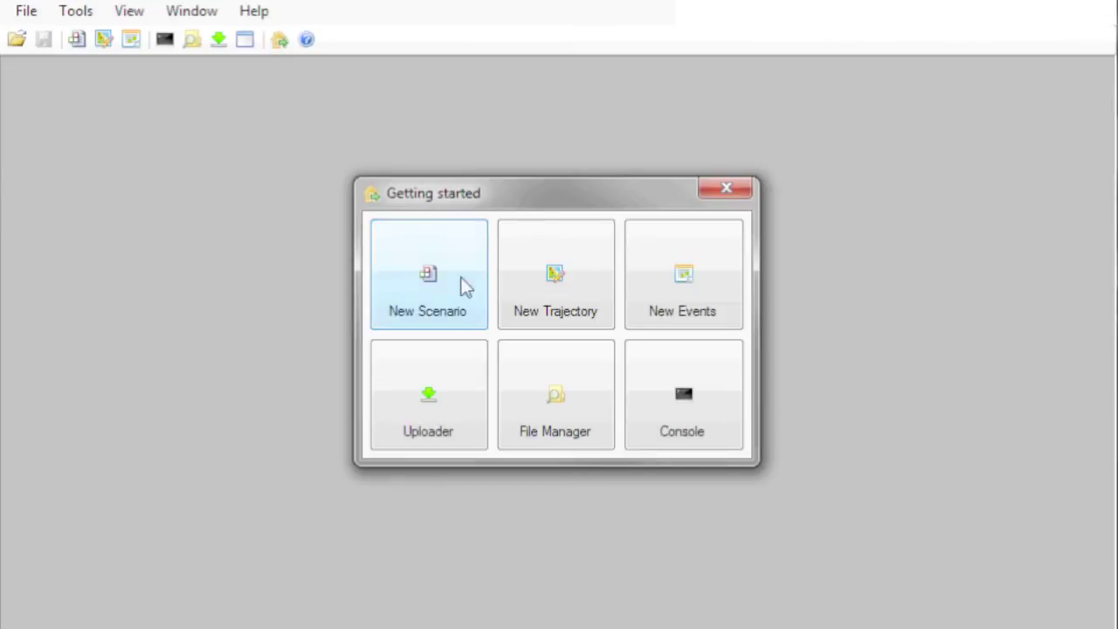
# Open the file manager full-screen and connect it to the first TCPIP simulator
pyautogui.click(595, 393)
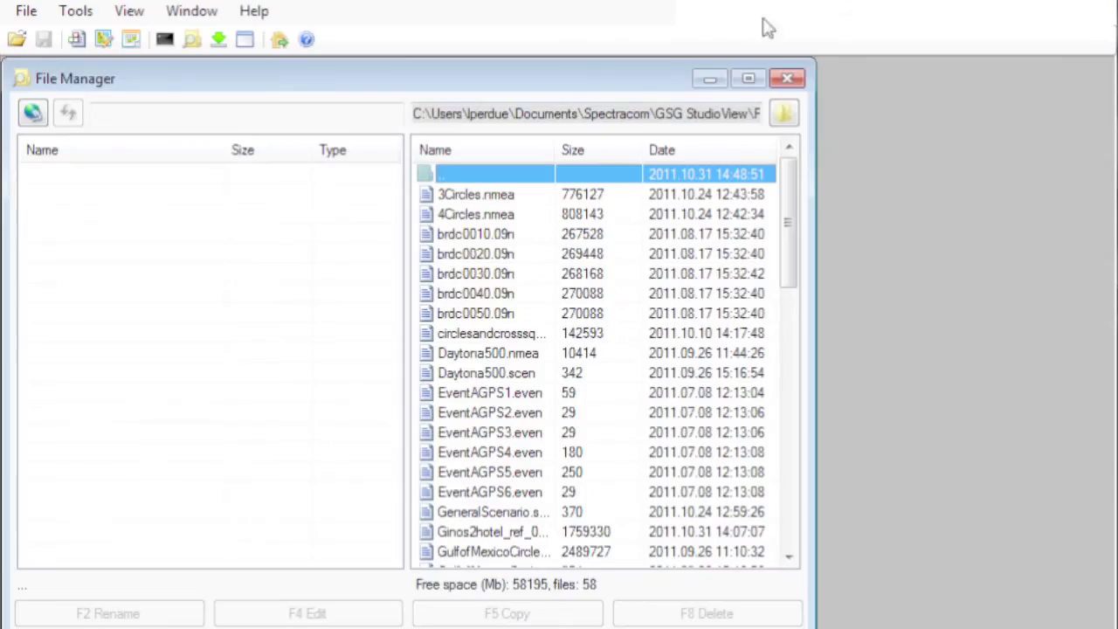
pyautogui.click(748, 79)
pyautogui.click(26, 78)
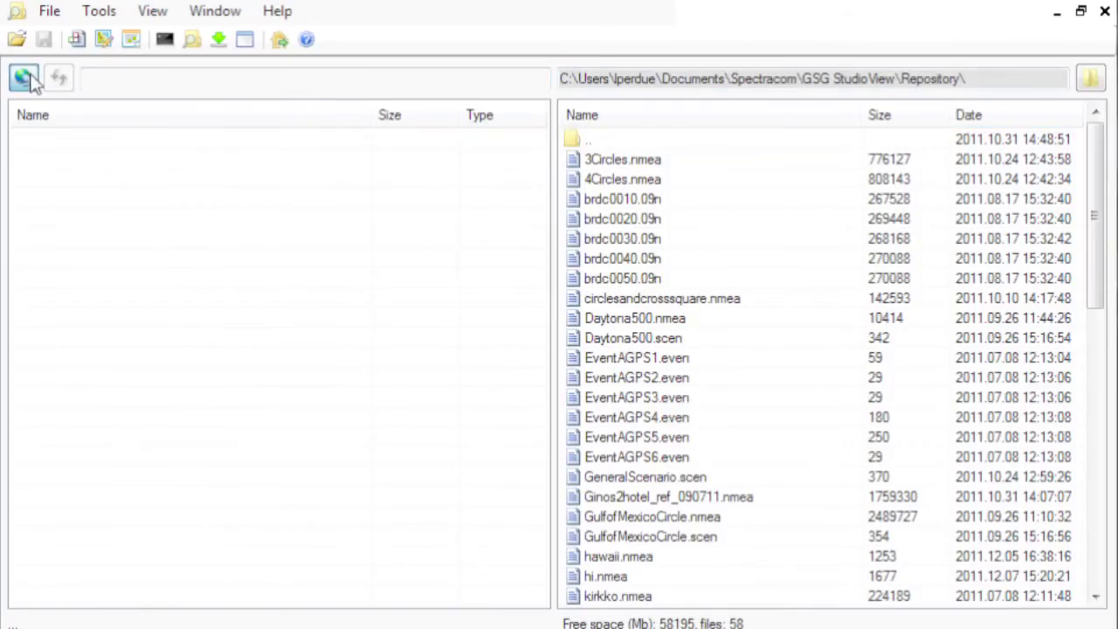
pyautogui.click(301, 252)
pyautogui.click(685, 465)
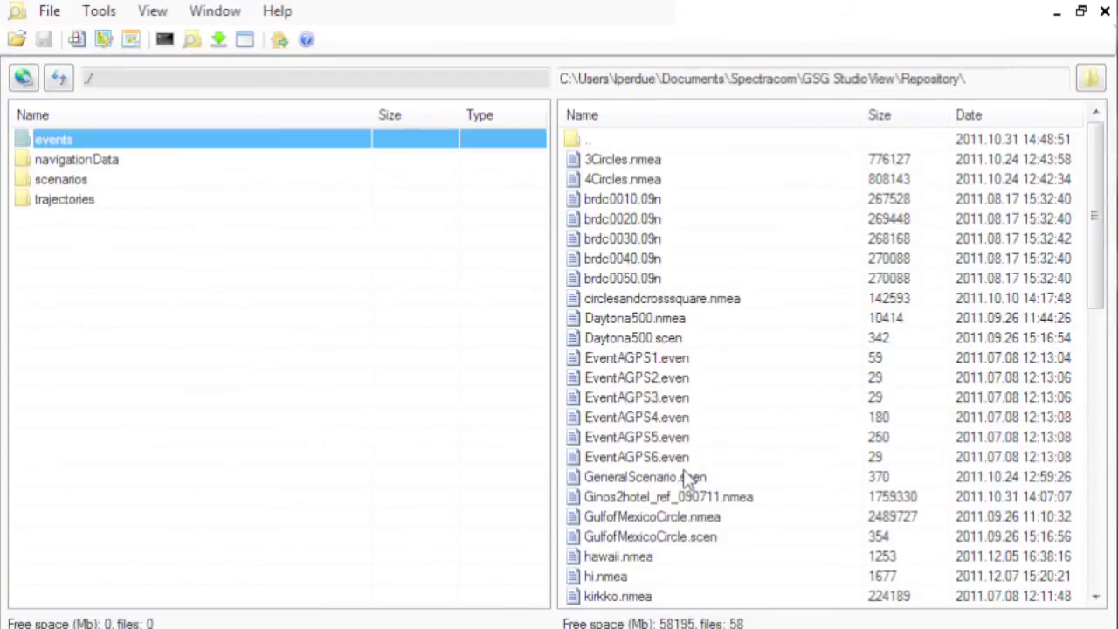
# Open the simulator's trajectories folder and drag rocket.nmea into it from the local repository
pyautogui.doubleClick(65, 208)
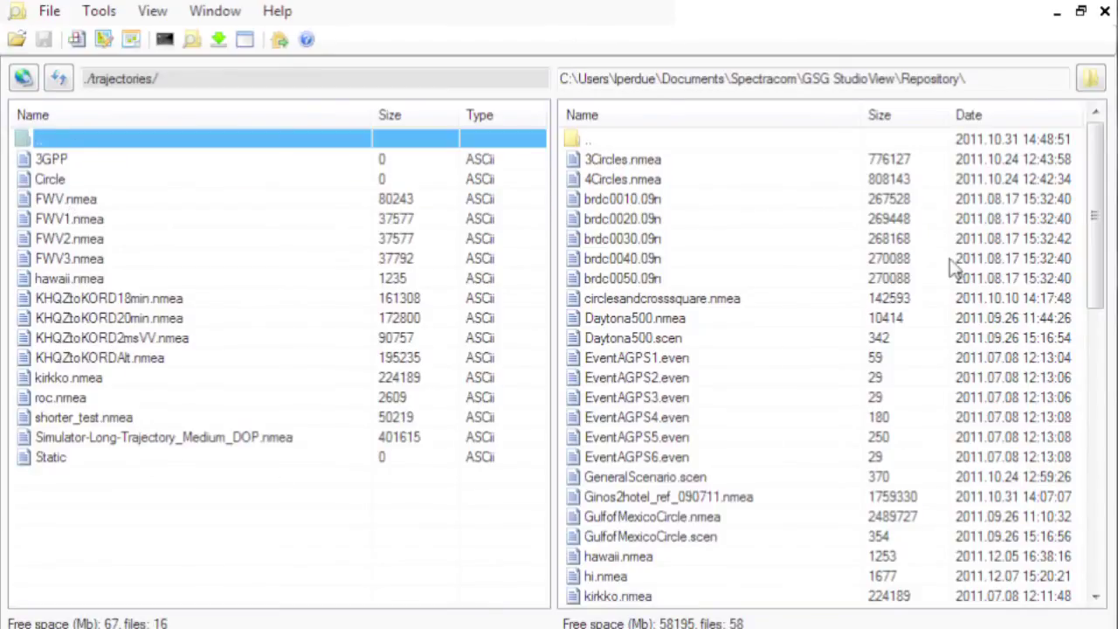
pyautogui.moveTo(1098, 187)
pyautogui.mouseDown()
pyautogui.moveTo(1094, 361)
pyautogui.moveTo(1108, 489)
pyautogui.mouseUp()
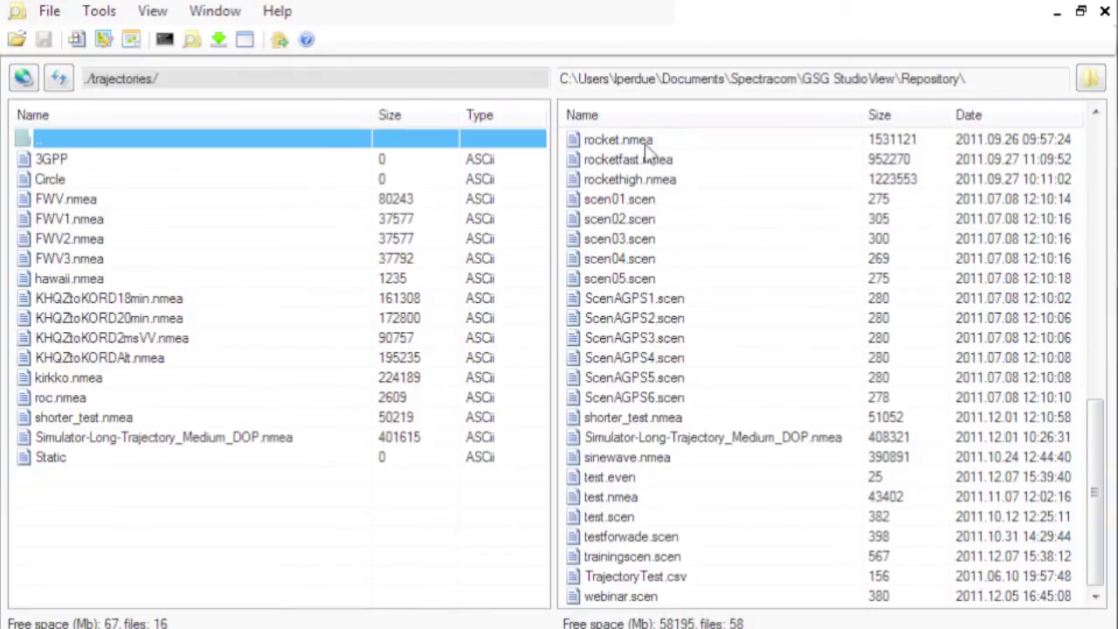
pyautogui.moveTo(648, 145)
pyautogui.mouseDown()
pyautogui.moveTo(636, 140)
pyautogui.moveTo(206, 492)
pyautogui.moveTo(524, 588)
pyautogui.moveTo(531, 518)
pyautogui.mouseUp()
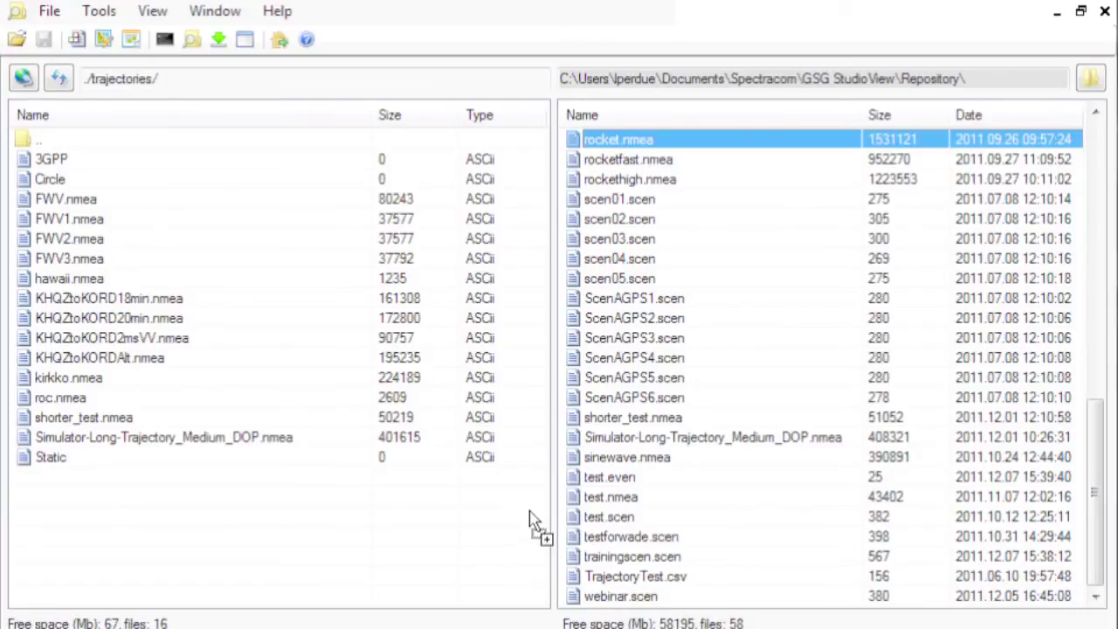